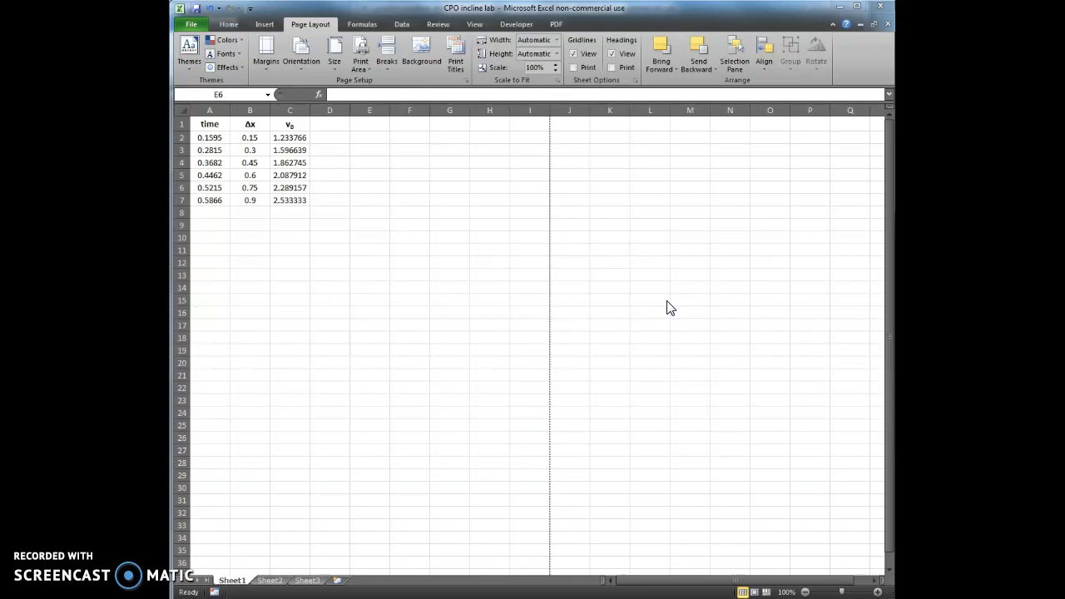
# Insert a markers-only scatter chart of Δx against time from A2:B7 and place it just below the data table
pyautogui.click(659, 282)
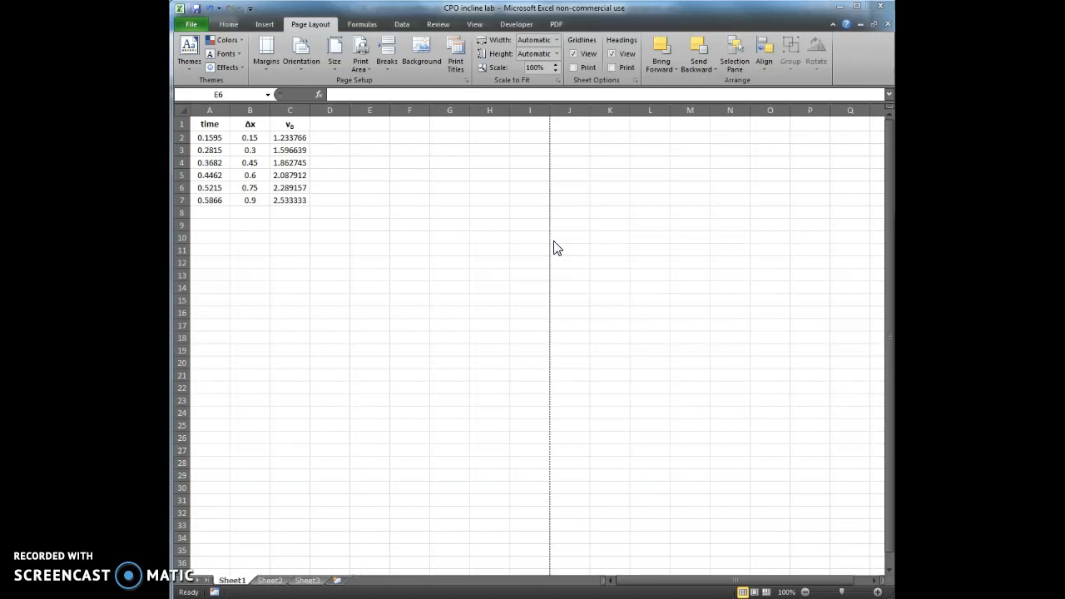
pyautogui.click(224, 149)
pyautogui.moveTo(210, 138); pyautogui.dragTo(251, 200)
pyautogui.click(265, 24)
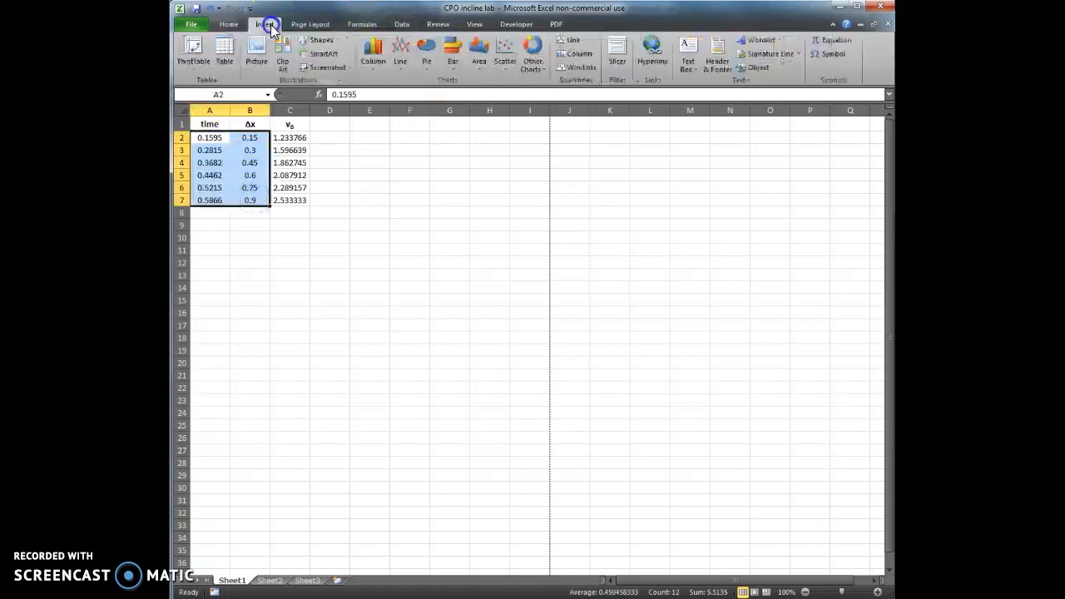
pyautogui.click(503, 54)
pyautogui.click(511, 103)
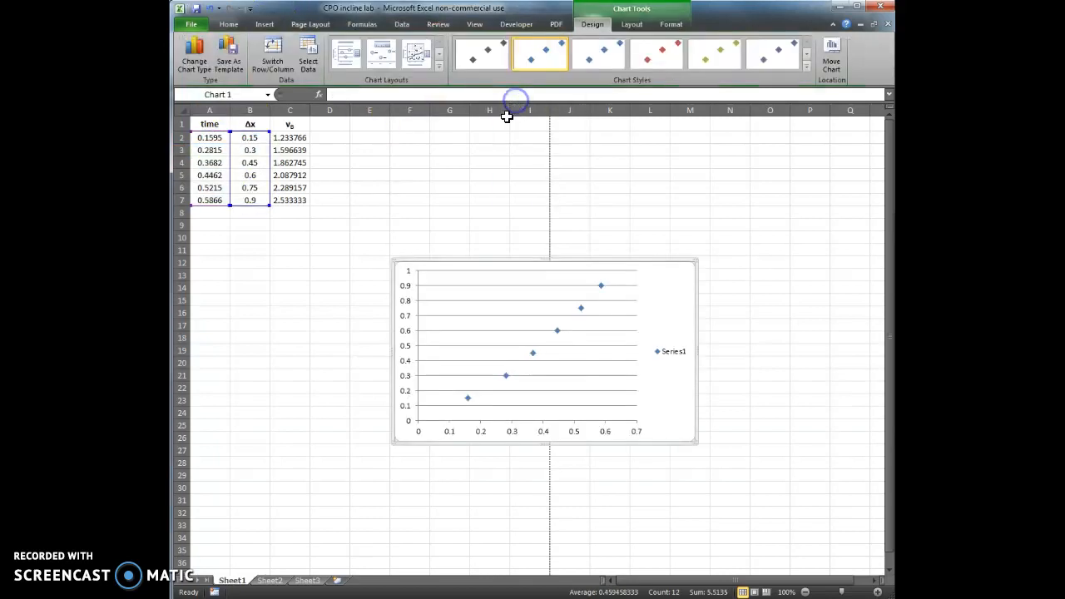
pyautogui.moveTo(665, 273); pyautogui.dragTo(499, 235)
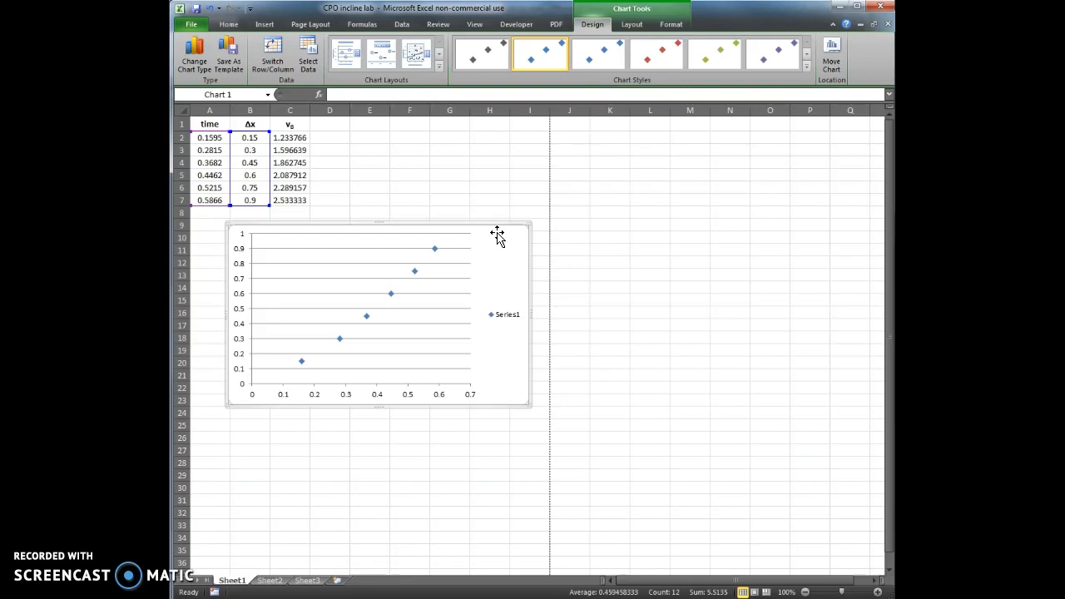
# Add an order 2 polynomial trendline to the Δx series, displaying its equation and R-squared value on the chart
pyautogui.moveTo(438, 255)
pyautogui.rightClick(436, 251)
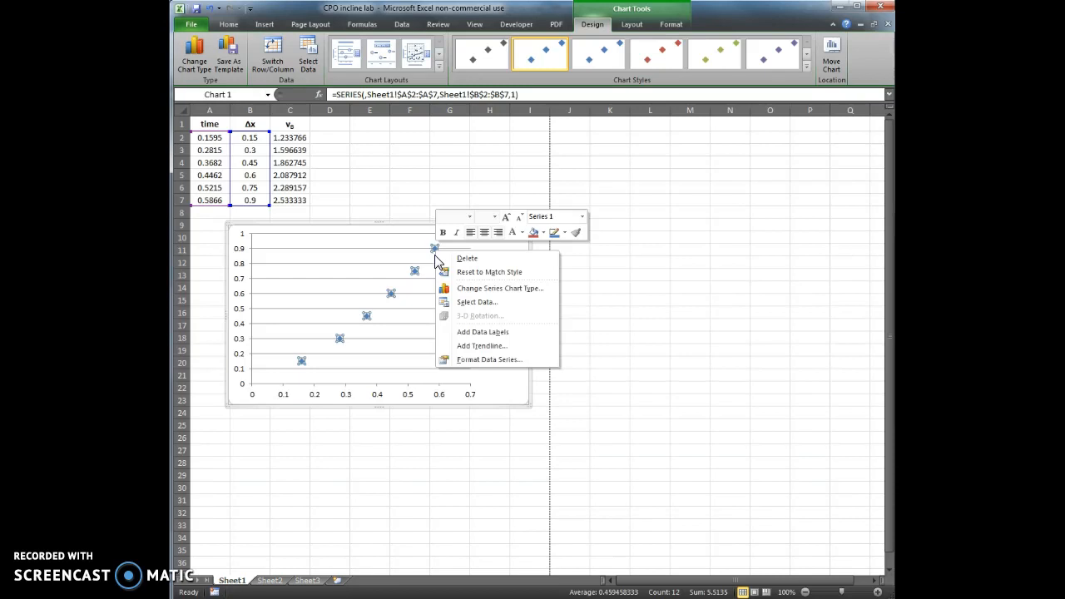
pyautogui.click(466, 345)
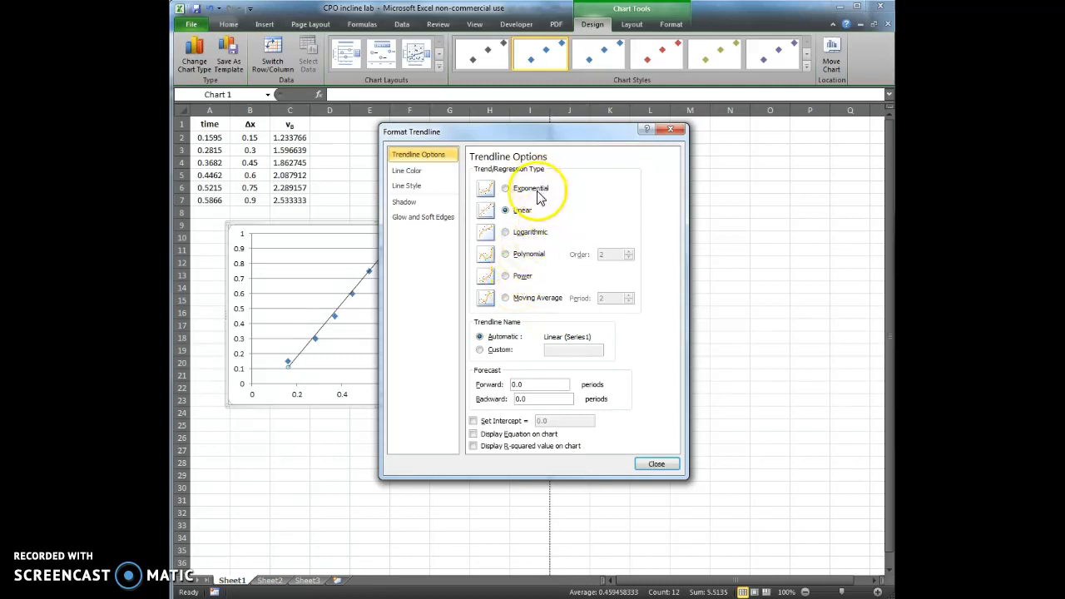
pyautogui.click(505, 277)
pyautogui.moveTo(517, 130); pyautogui.dragTo(535, 133)
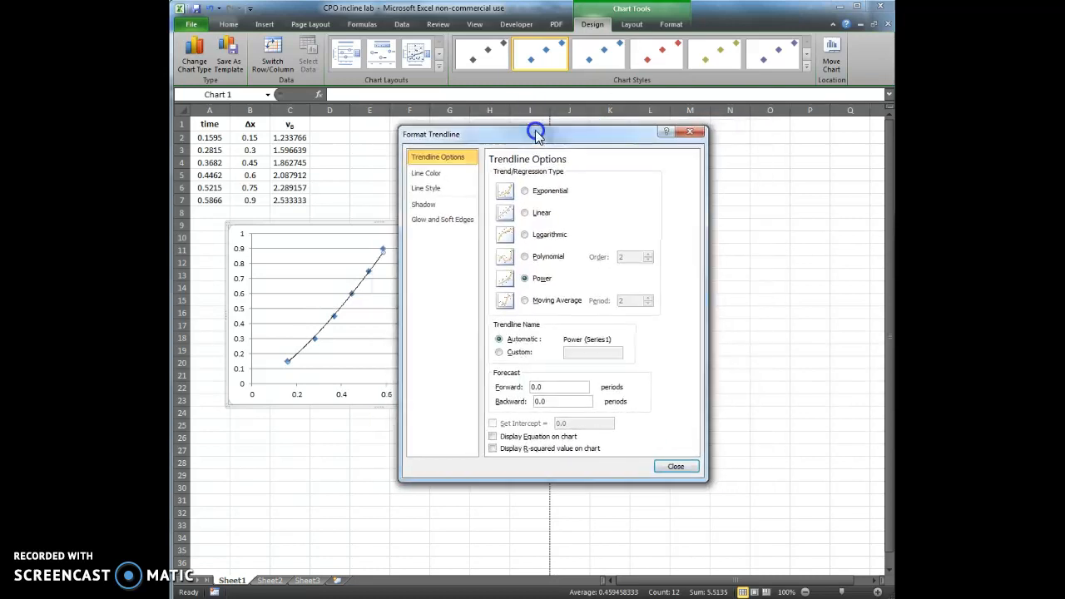
pyautogui.click(531, 257)
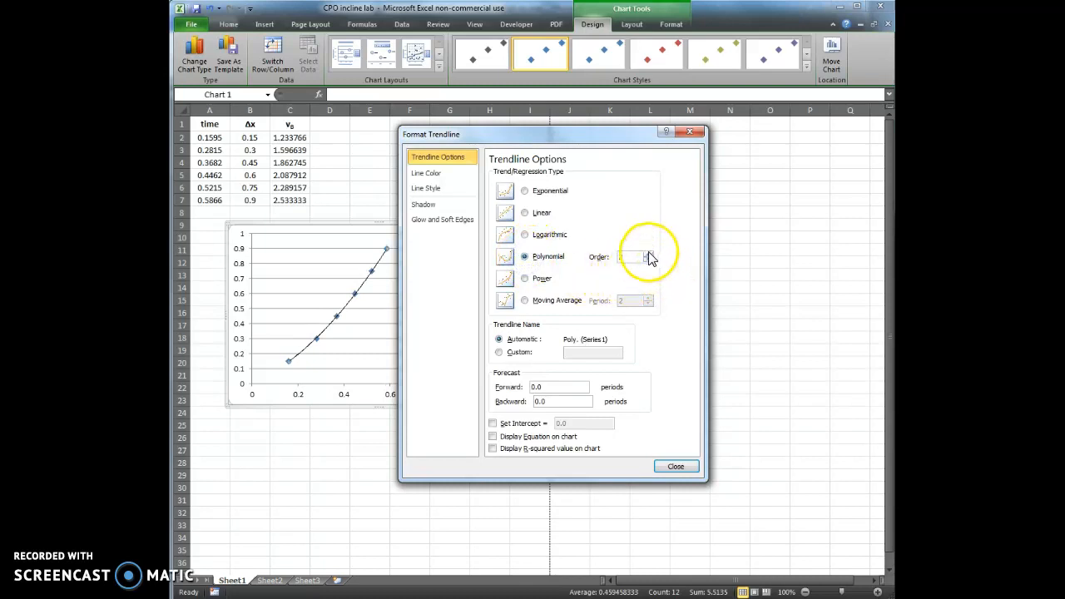
pyautogui.click(493, 448)
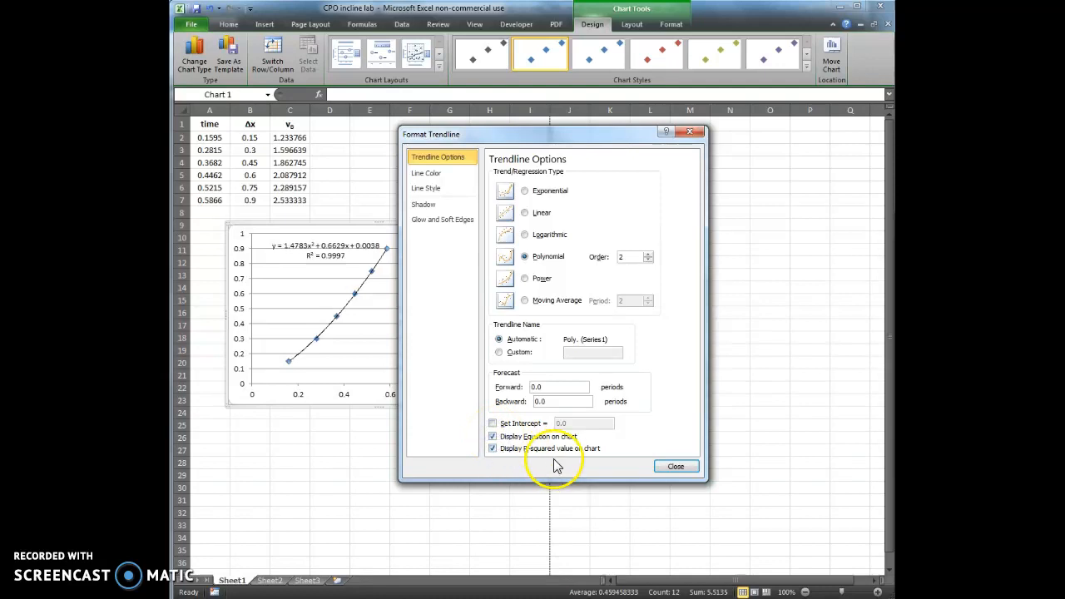
pyautogui.click(676, 470)
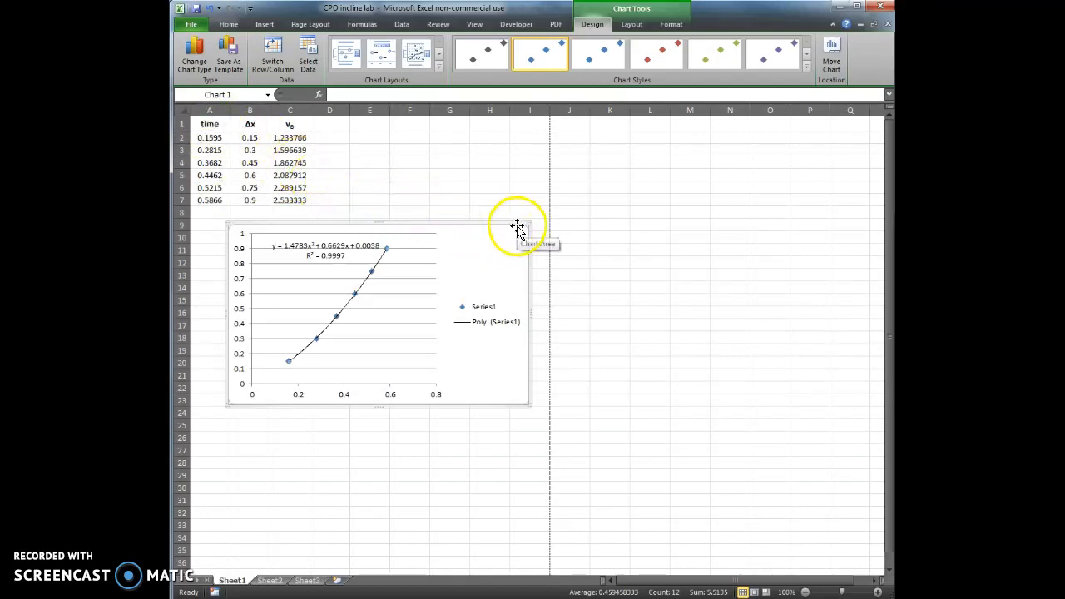
# Move the Δx chart to Sheet2 as an embedded object
pyautogui.click(834, 60)
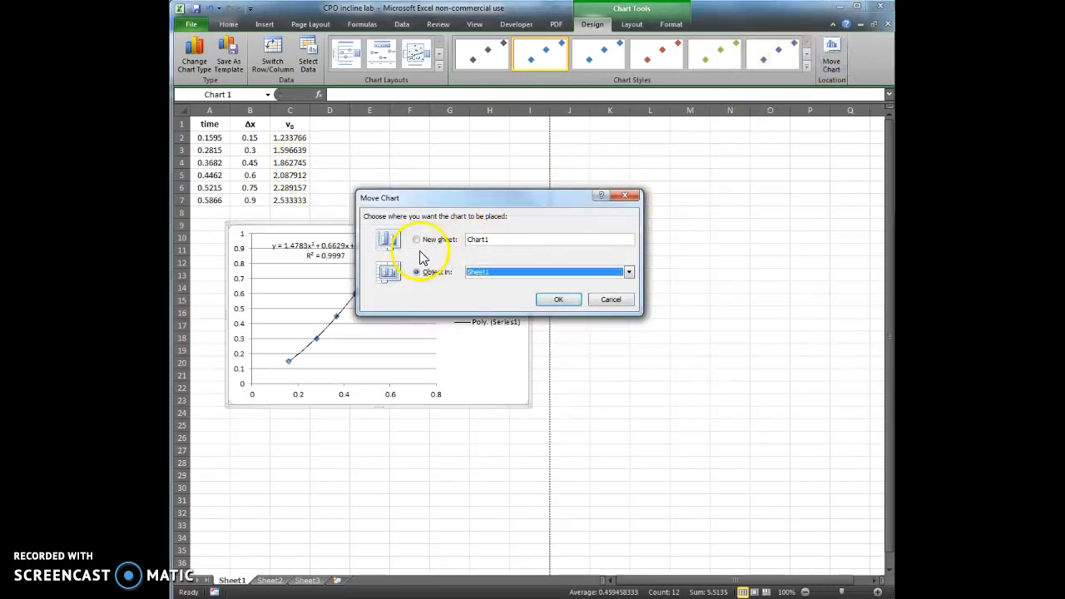
pyautogui.click(630, 272)
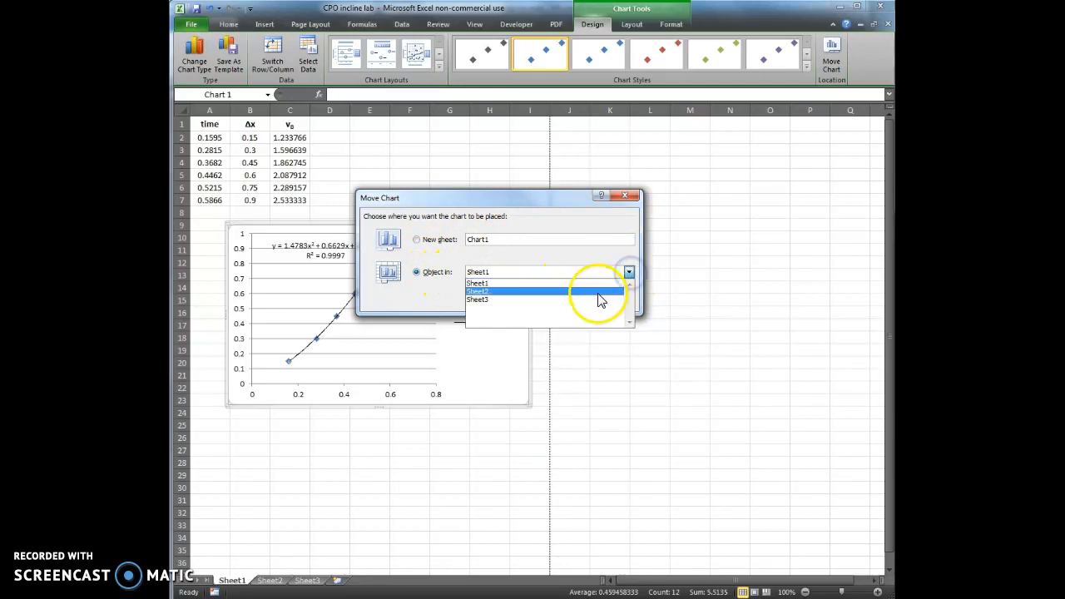
pyautogui.click(601, 297)
pyautogui.click(558, 298)
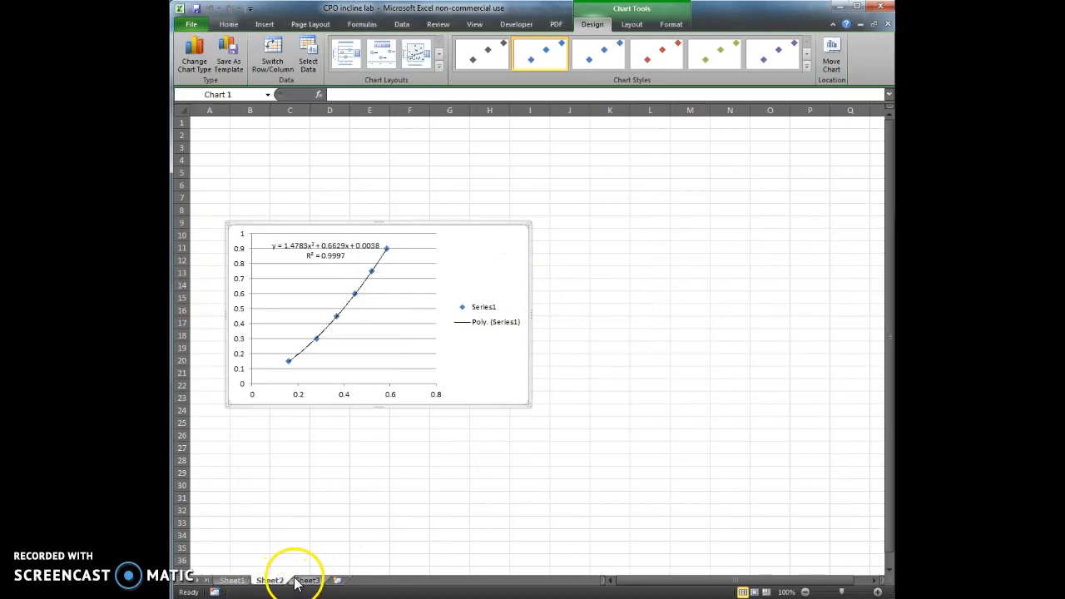
# On Sheet1, insert a markers-only scatter chart of the column C velocities (C2:C7) against time (A2:A7)
pyautogui.click(232, 580)
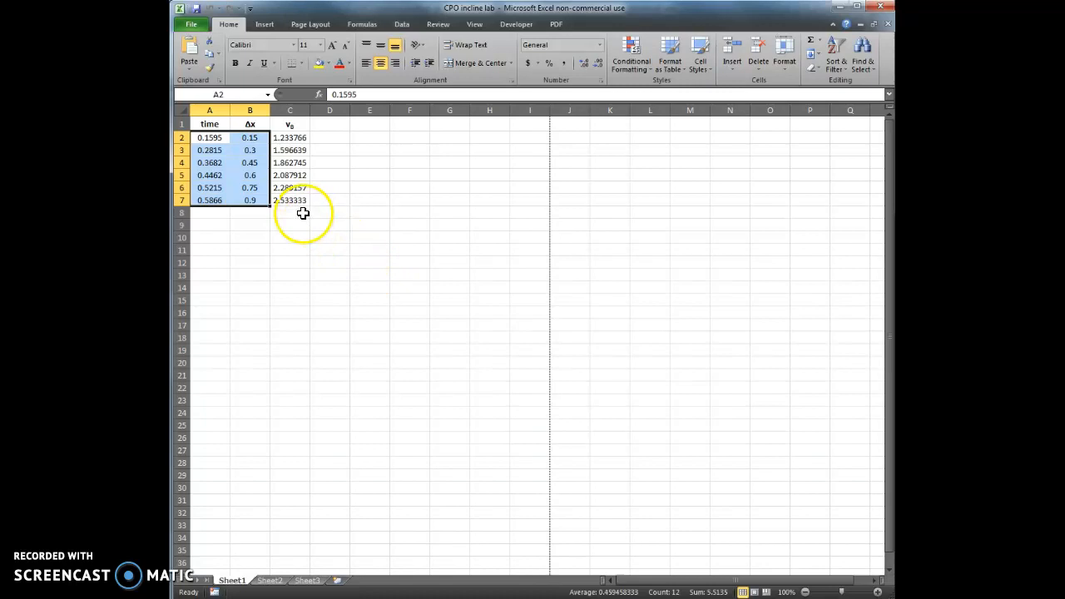
pyautogui.click(343, 216)
pyautogui.moveTo(210, 137); pyautogui.dragTo(290, 199)
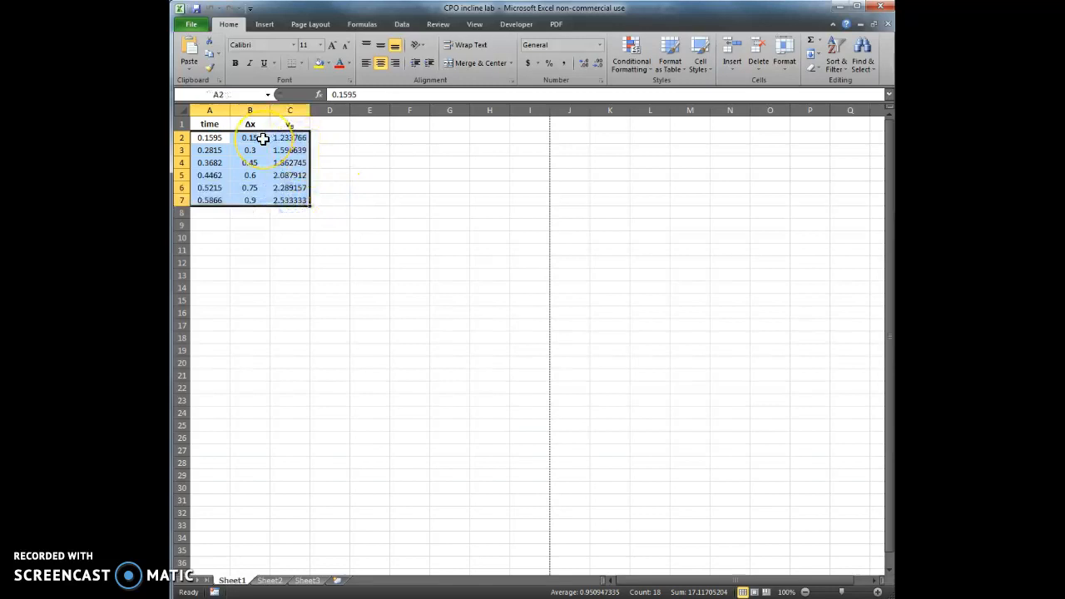
pyautogui.click(376, 182)
pyautogui.moveTo(208, 138); pyautogui.dragTo(213, 199)
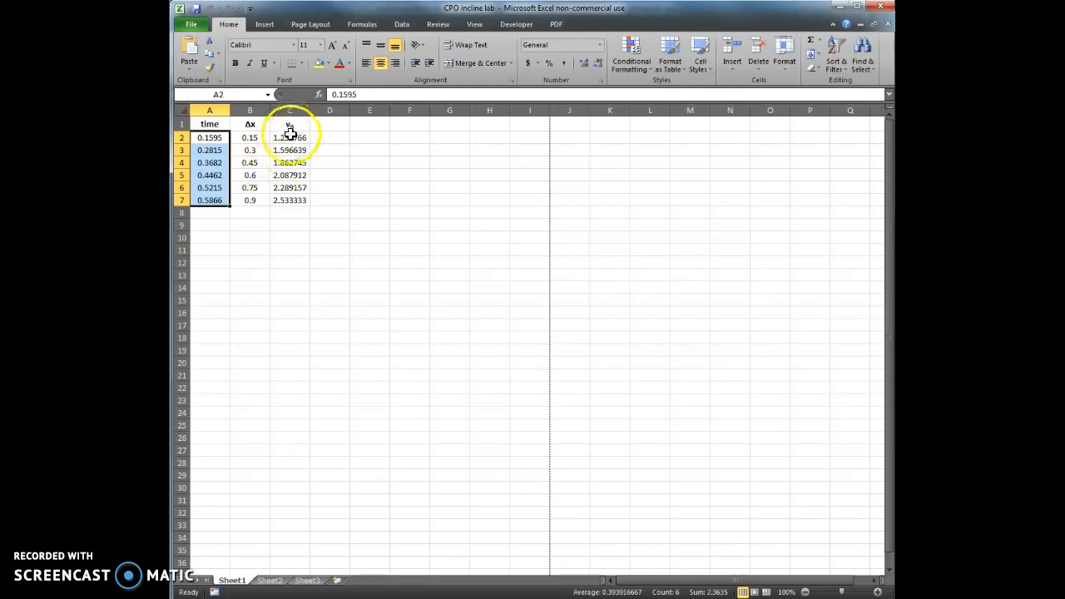
pyautogui.moveTo(288, 135); pyautogui.dragTo(297, 201)
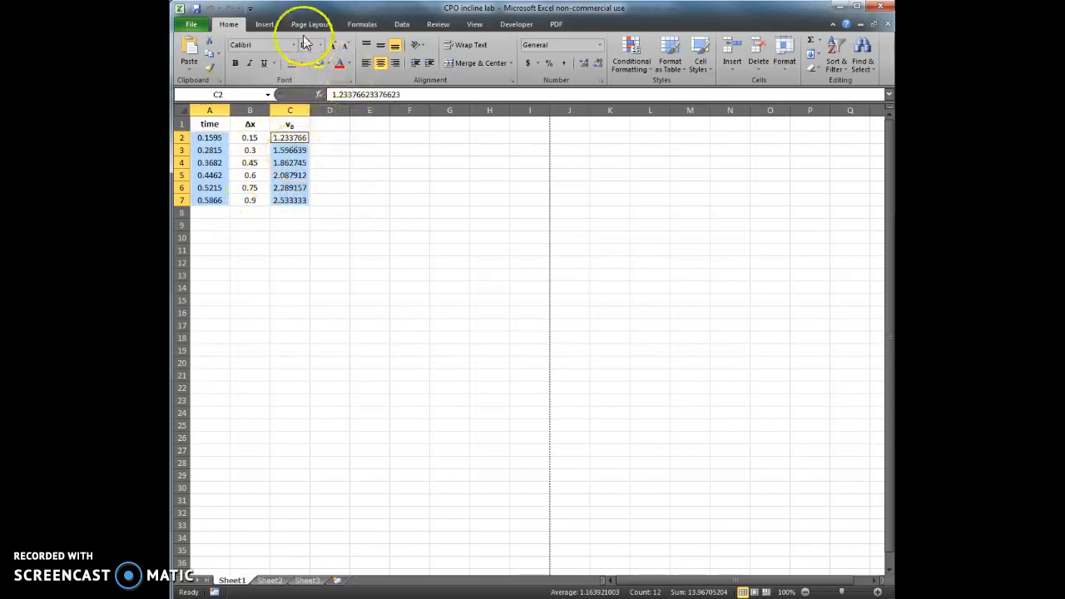
pyautogui.click(259, 25)
pyautogui.click(505, 52)
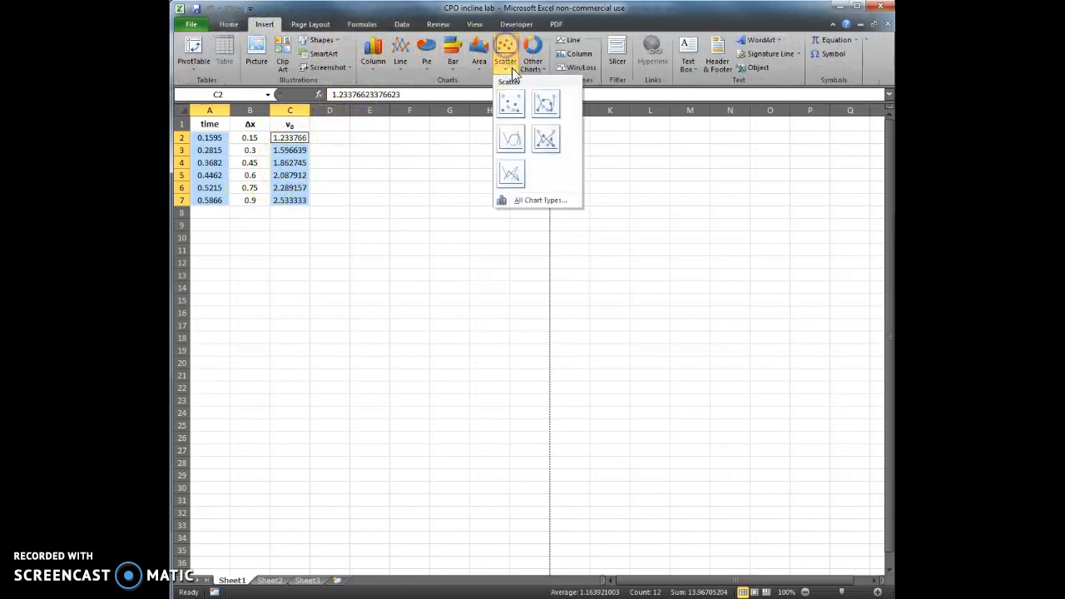
pyautogui.click(509, 98)
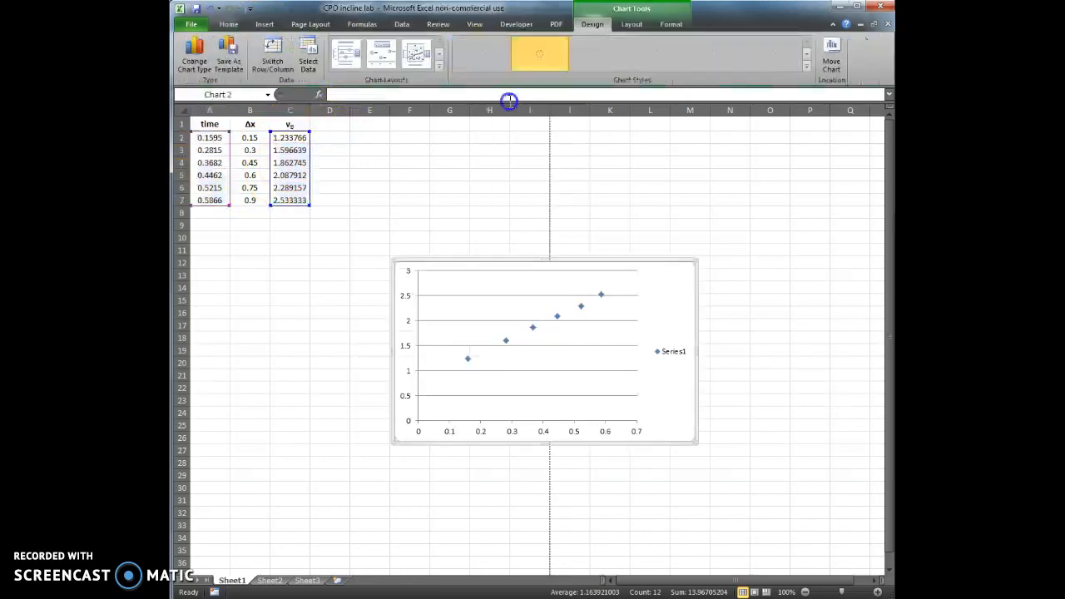
# Add a linear trendline to the velocity series, displaying its equation and R-squared value on the chart
pyautogui.rightClick(555, 320)
pyautogui.click(605, 414)
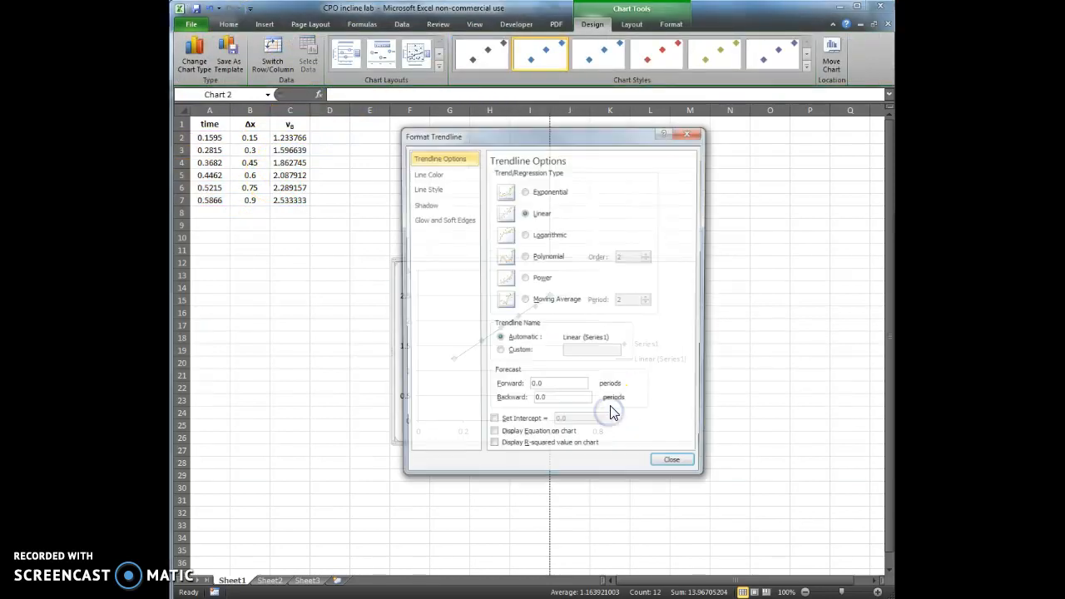
pyautogui.click(494, 437)
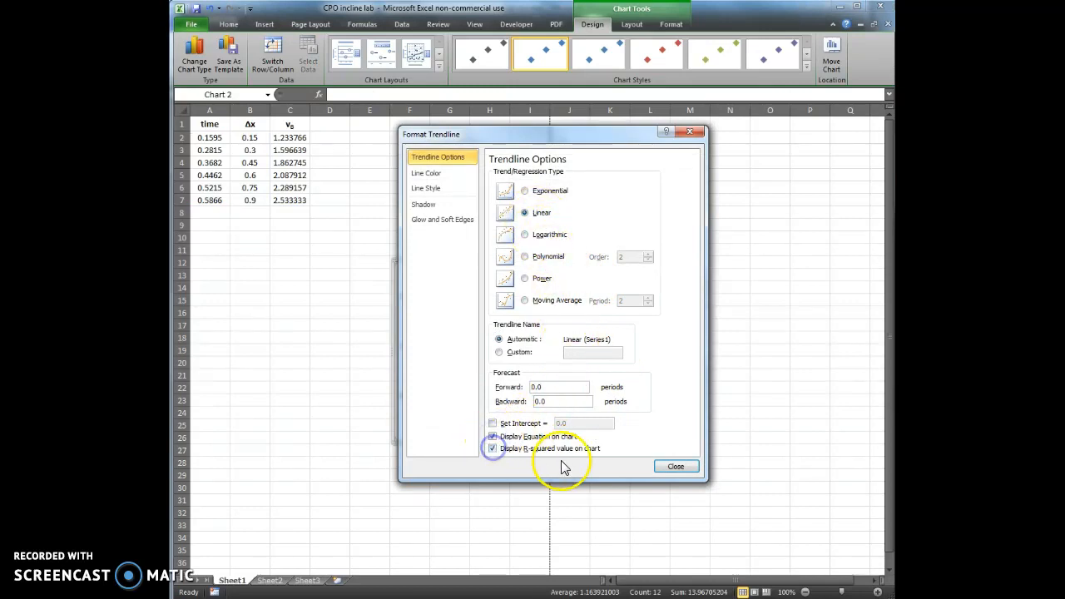
pyautogui.click(671, 466)
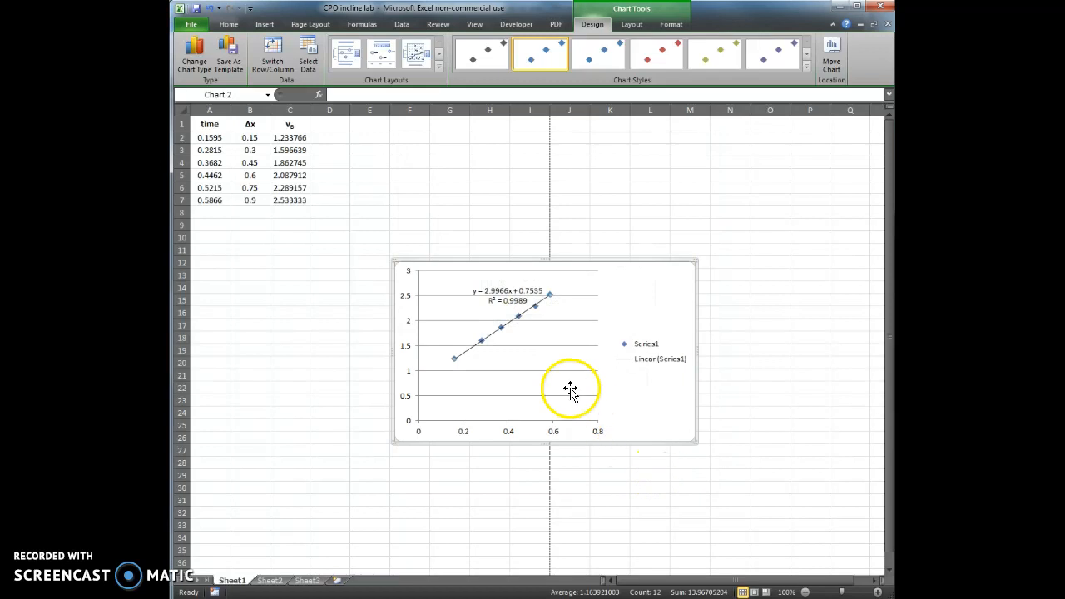
# Move the trendline equation label to the plot's upper-left area, clear of the line, and enlarge its font to size 12
pyautogui.click(520, 289)
pyautogui.click(535, 289)
pyautogui.click(530, 285)
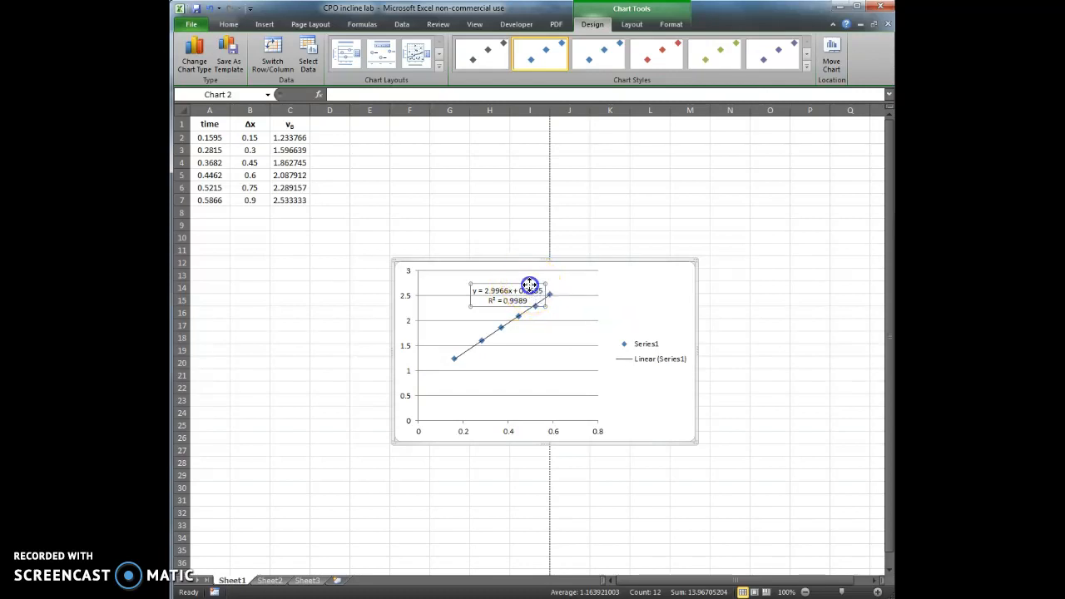
pyautogui.moveTo(528, 285); pyautogui.dragTo(493, 284)
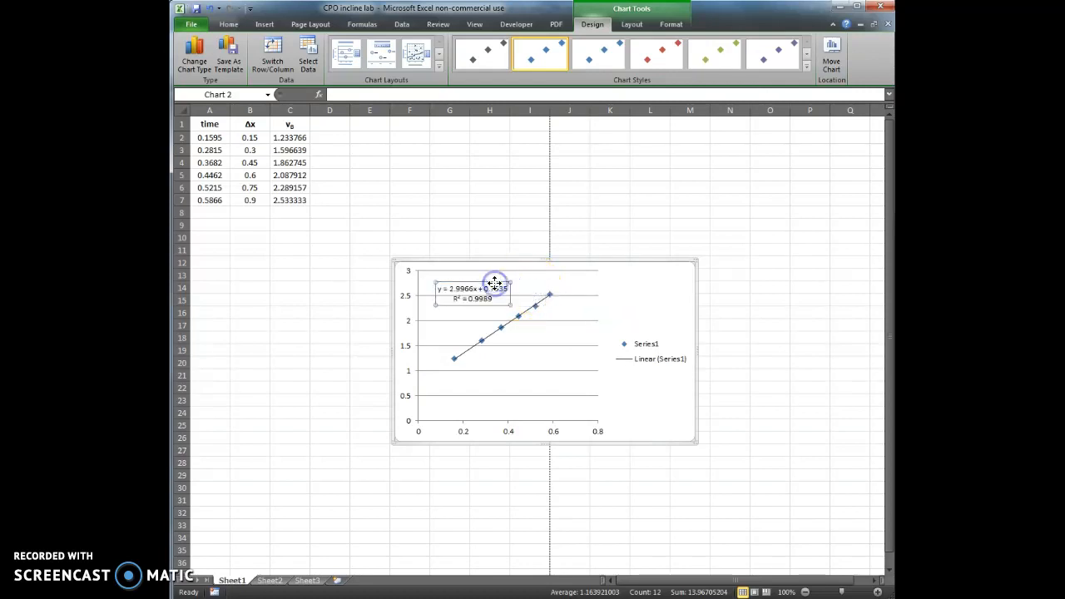
pyautogui.click(225, 25)
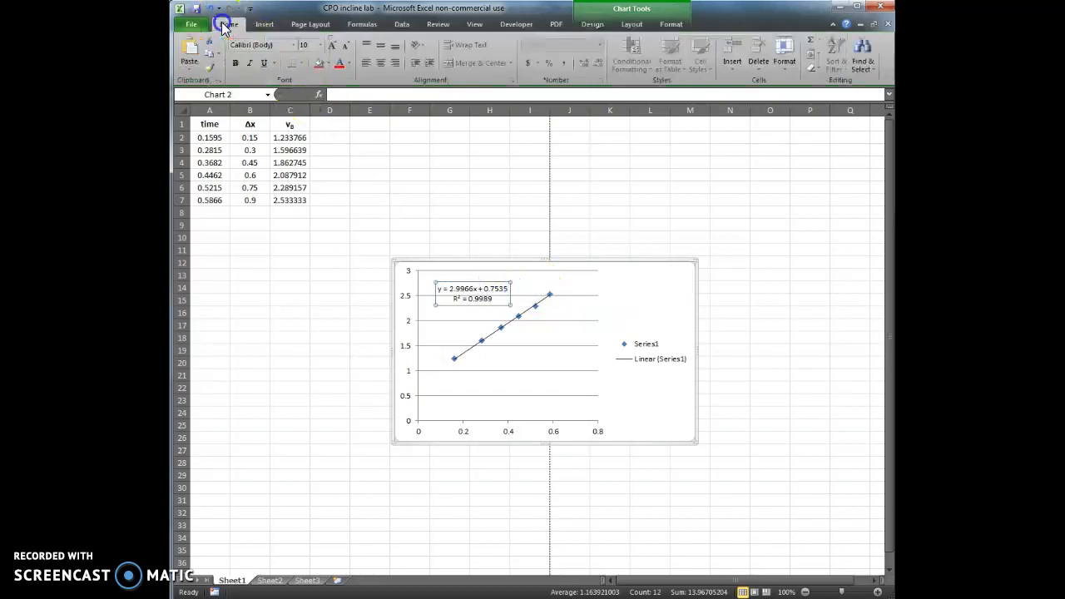
pyautogui.click(334, 48)
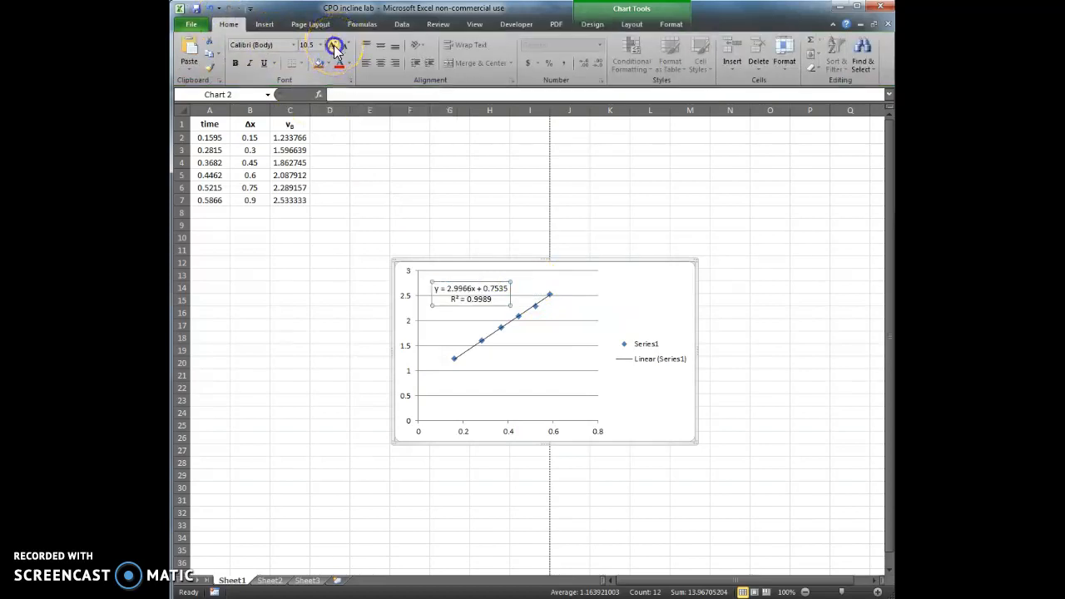
pyautogui.click(334, 48)
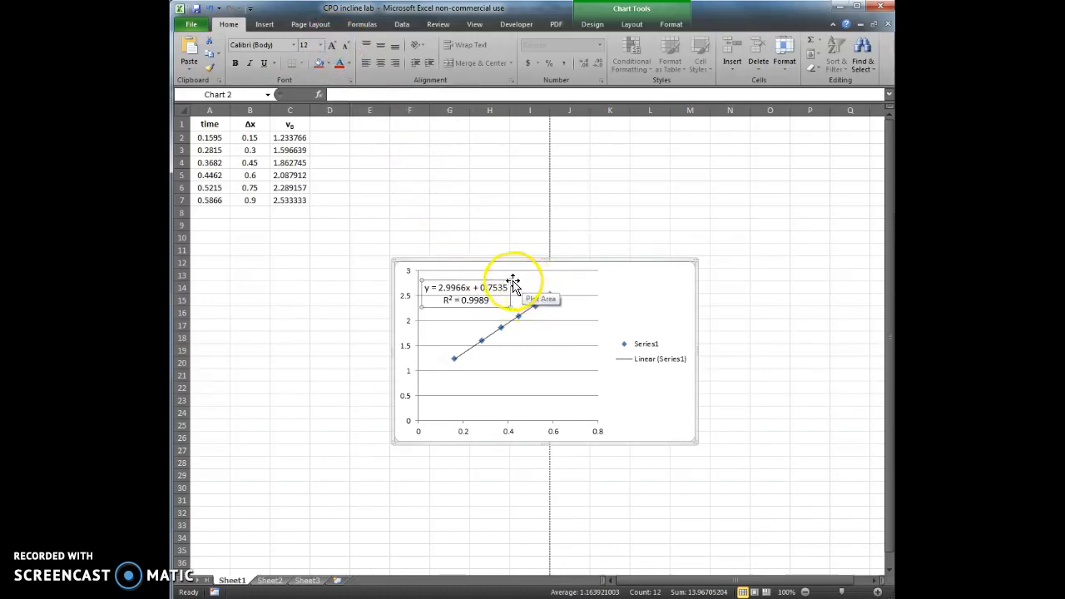
pyautogui.click(586, 287)
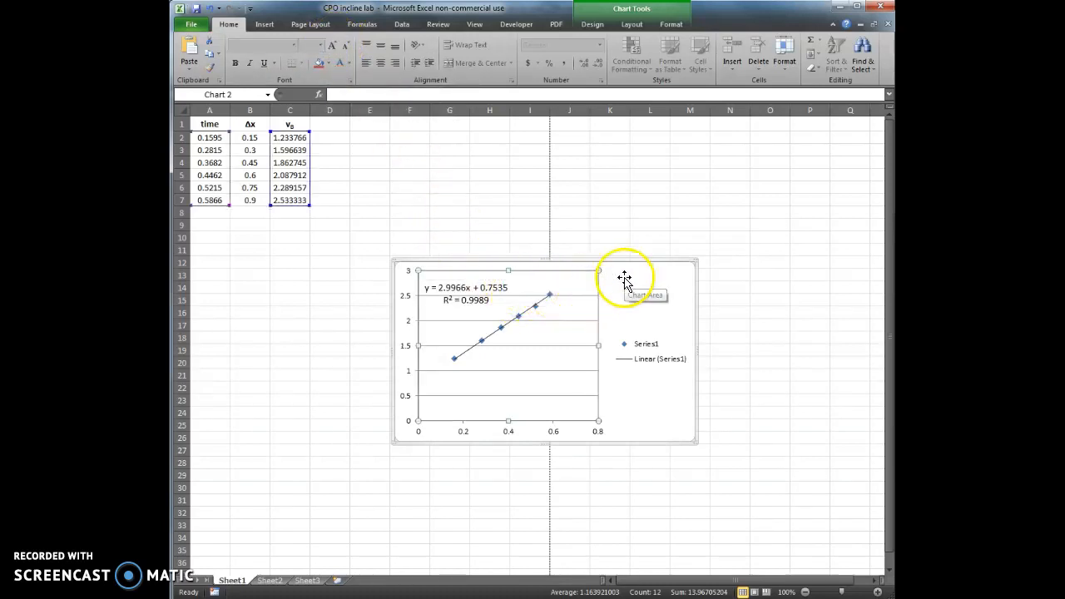
pyautogui.click(630, 287)
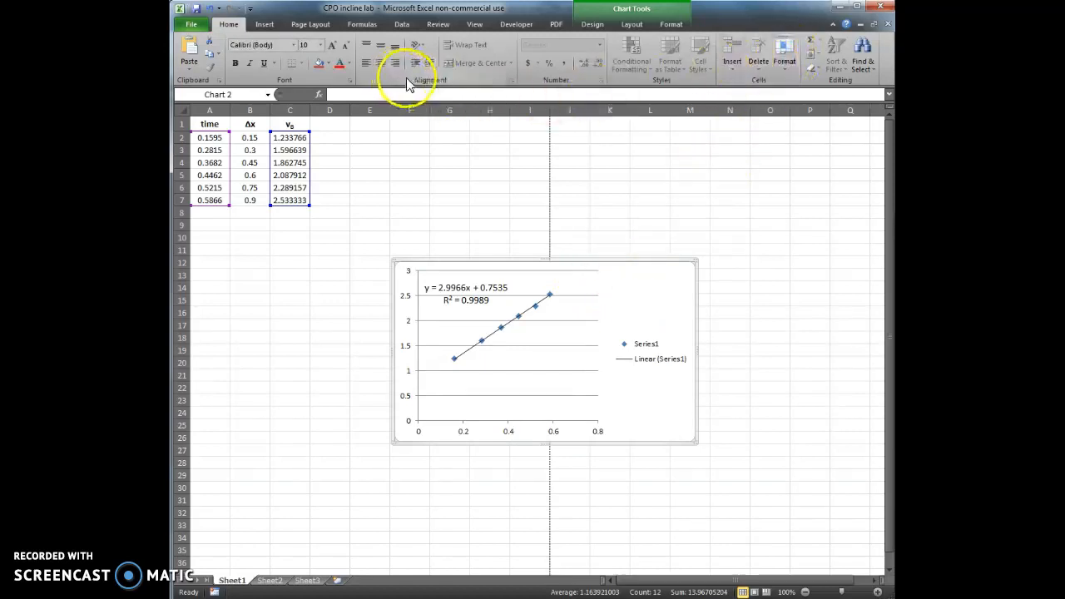
# Move the velocity chart from Sheet1 to Sheet2 as an embedded object
pyautogui.moveTo(602, 272); pyautogui.dragTo(452, 265)
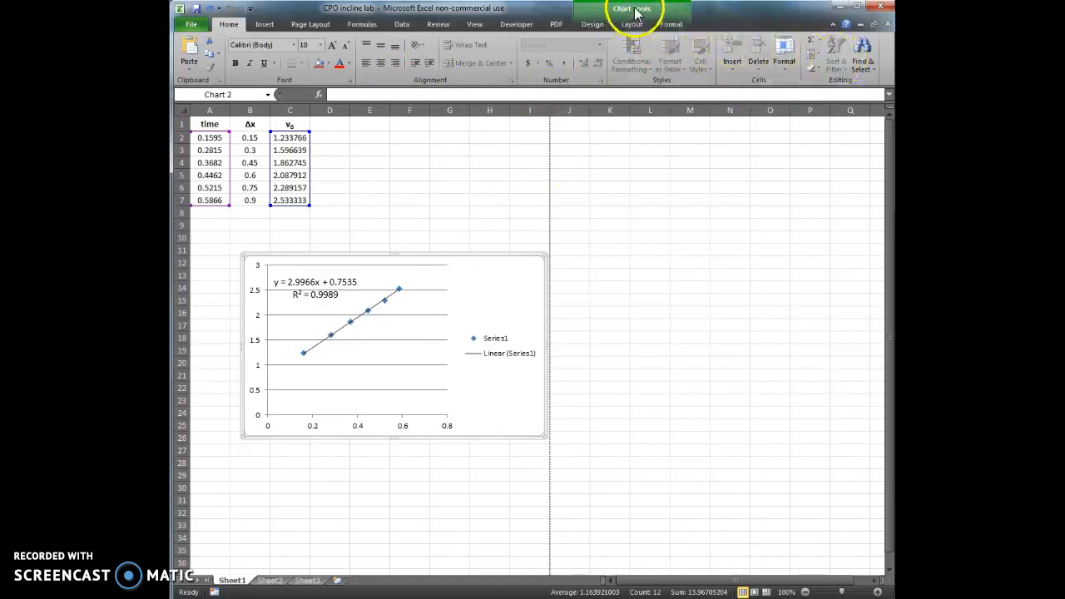
pyautogui.click(592, 25)
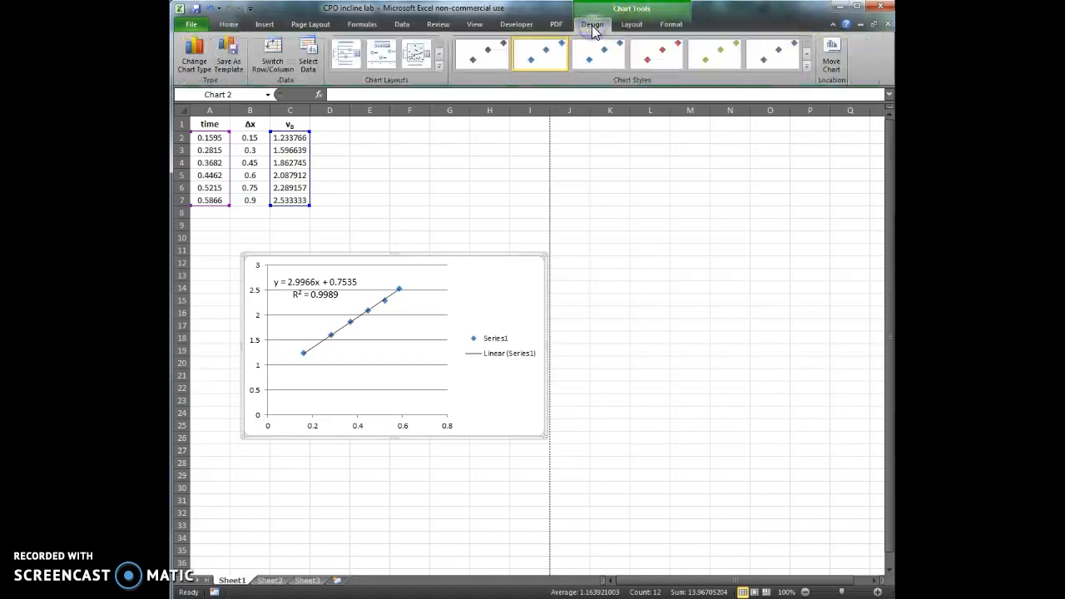
pyautogui.click(642, 26)
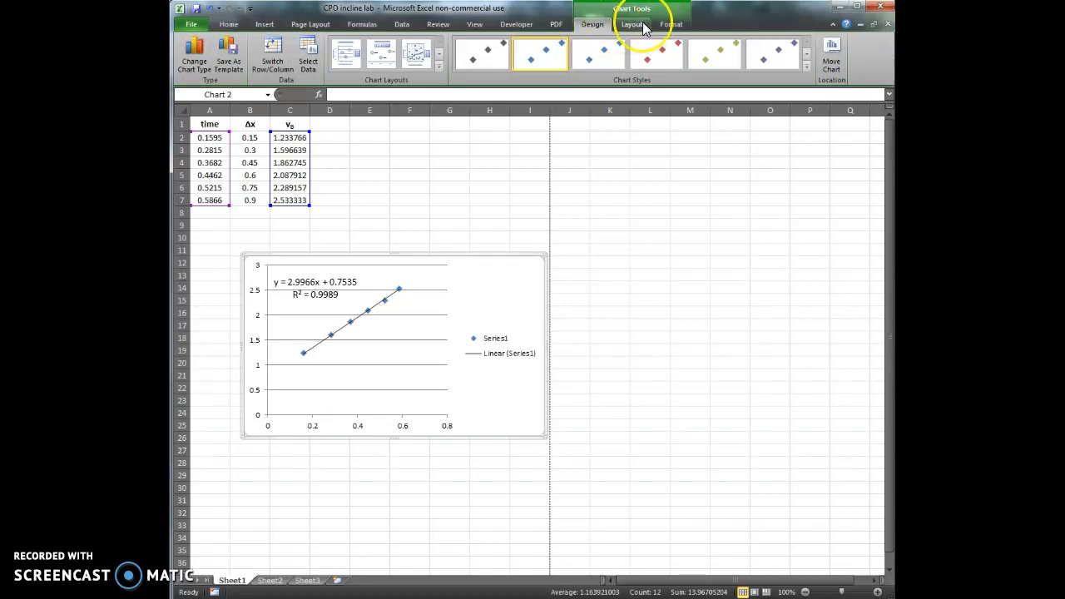
pyautogui.click(642, 26)
pyautogui.click(670, 27)
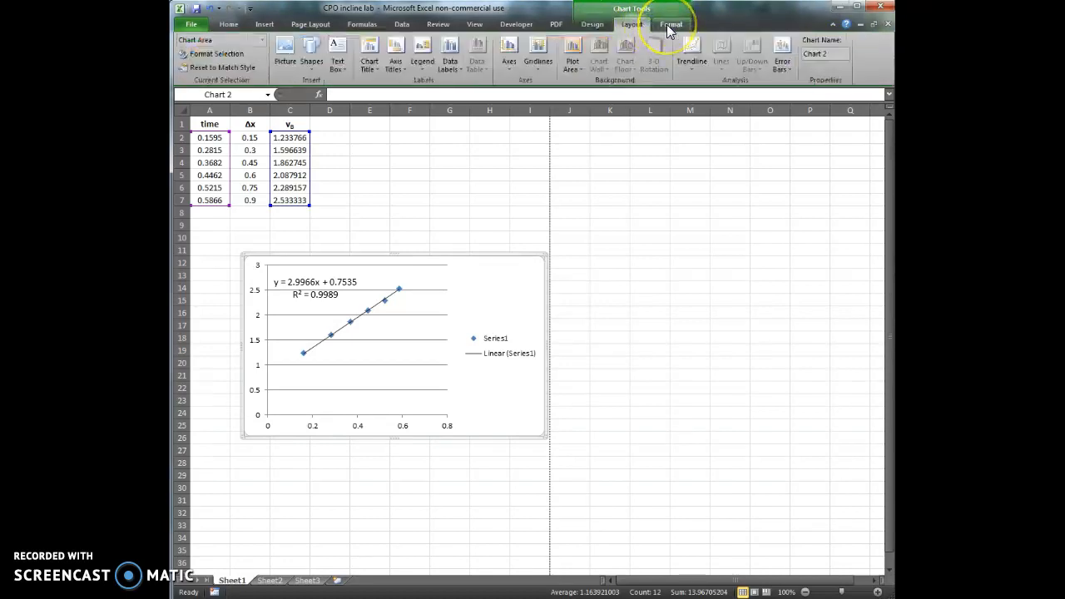
pyautogui.click(595, 25)
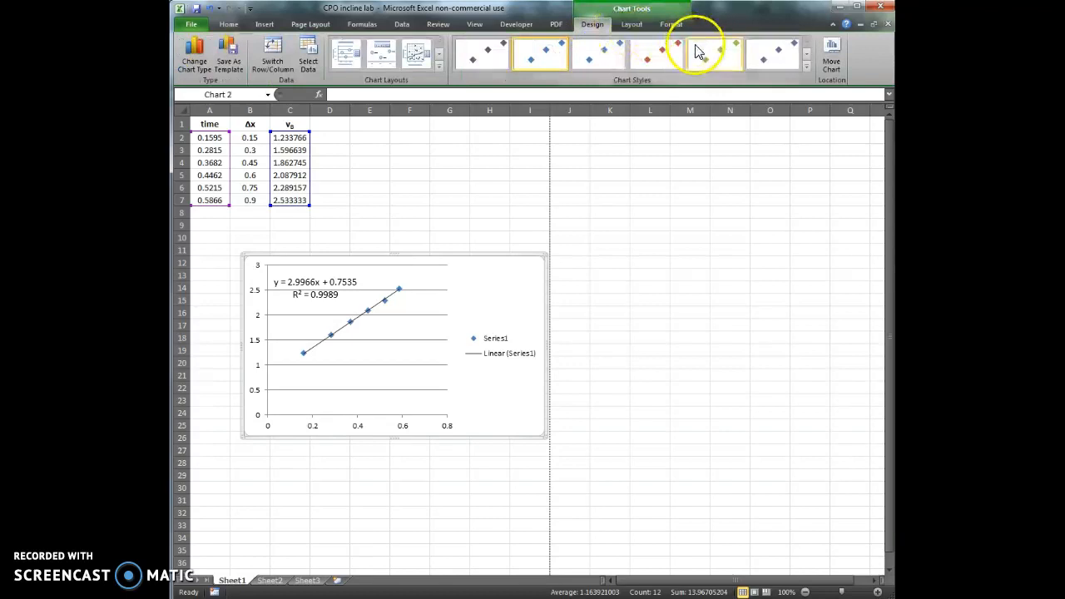
pyautogui.click(827, 50)
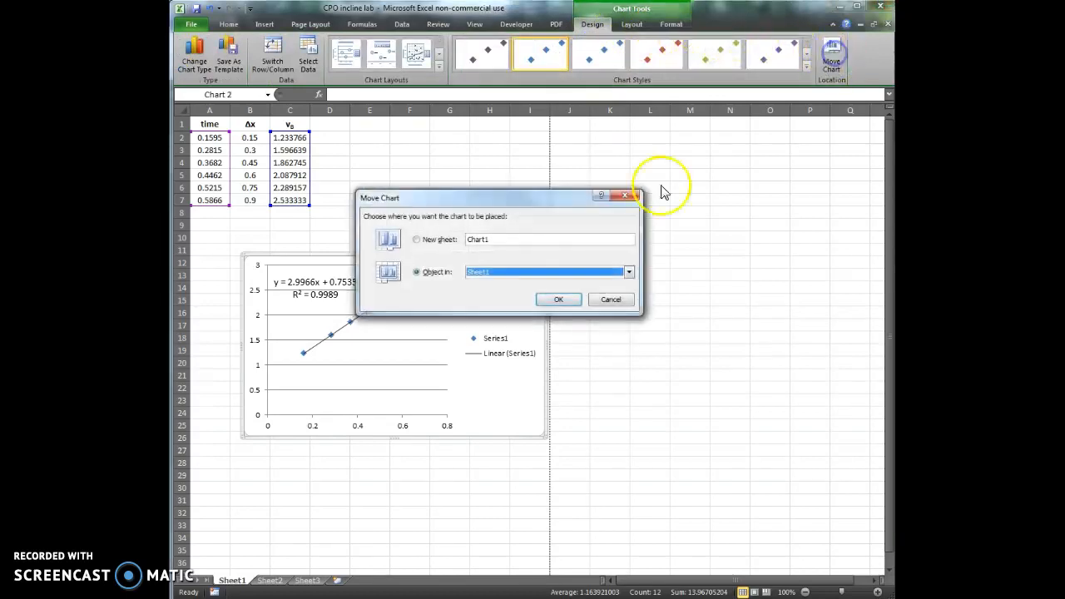
pyautogui.click(629, 271)
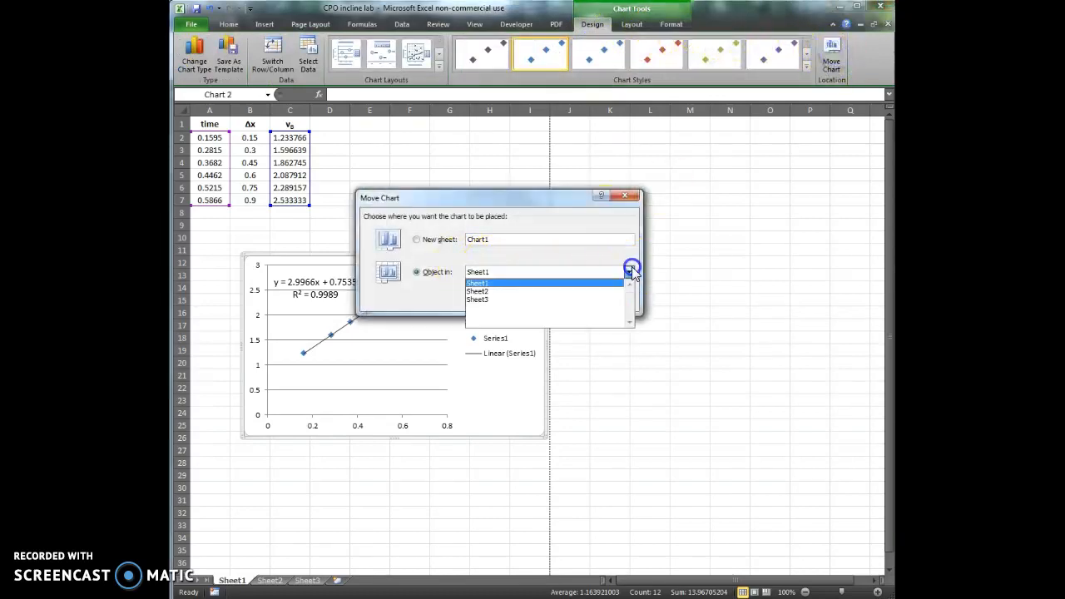
pyautogui.click(585, 295)
pyautogui.click(559, 298)
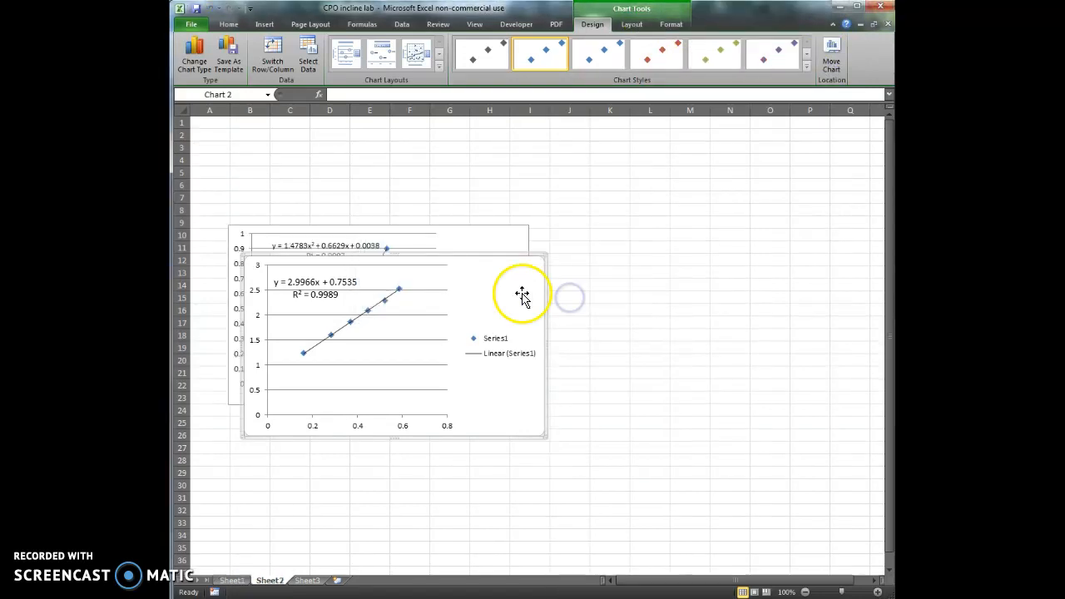
# Stack the two charts on Sheet2 with the Δx chart above the velocity chart, and delete both legends
pyautogui.moveTo(494, 237); pyautogui.dragTo(489, 134)
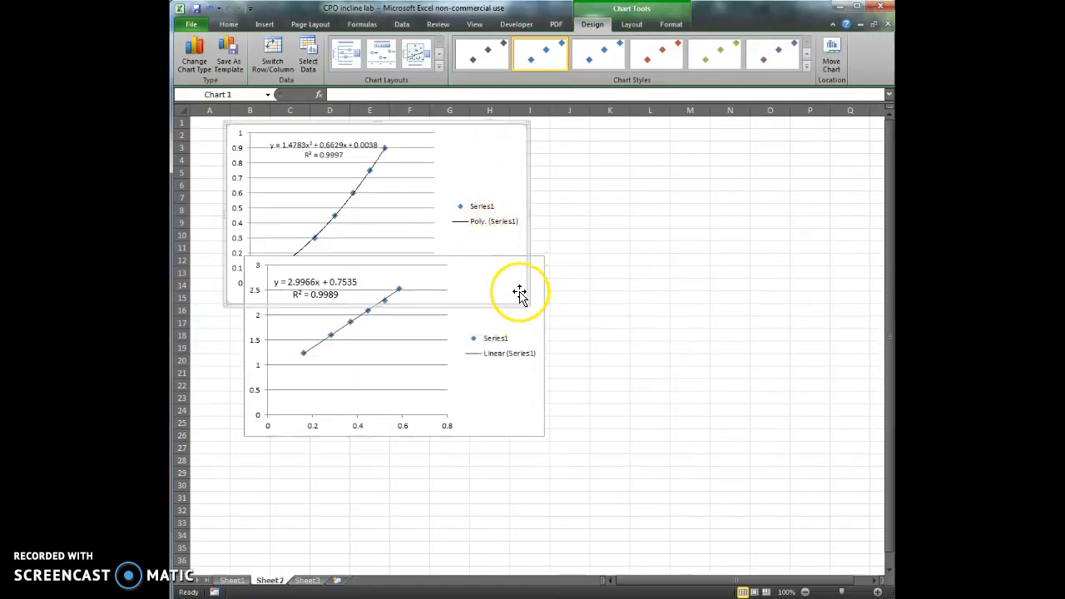
pyautogui.moveTo(509, 331); pyautogui.dragTo(490, 397)
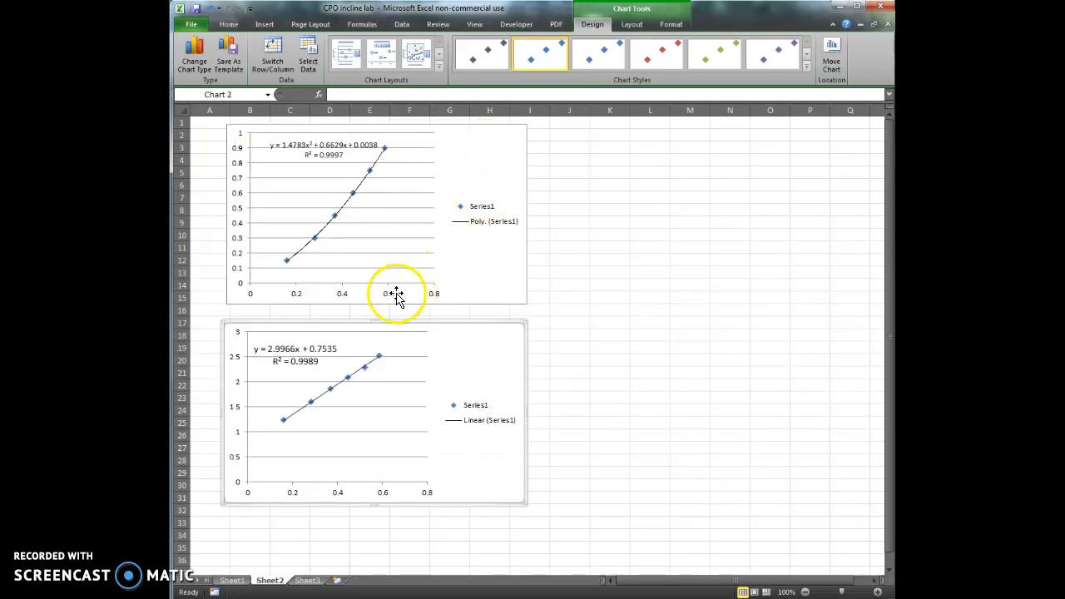
pyautogui.click(484, 215)
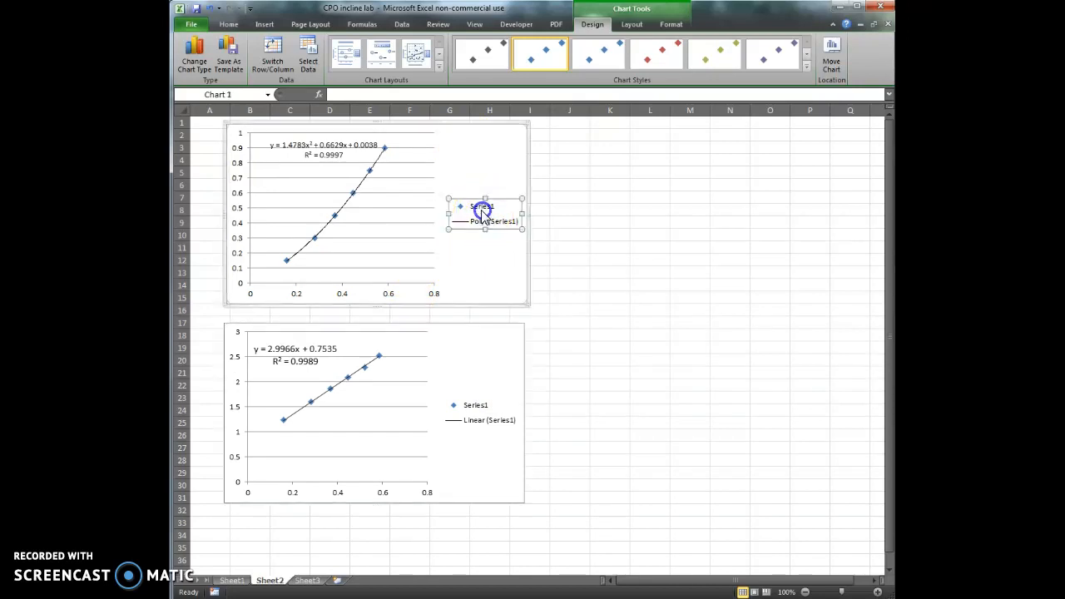
pyautogui.press('Delete')
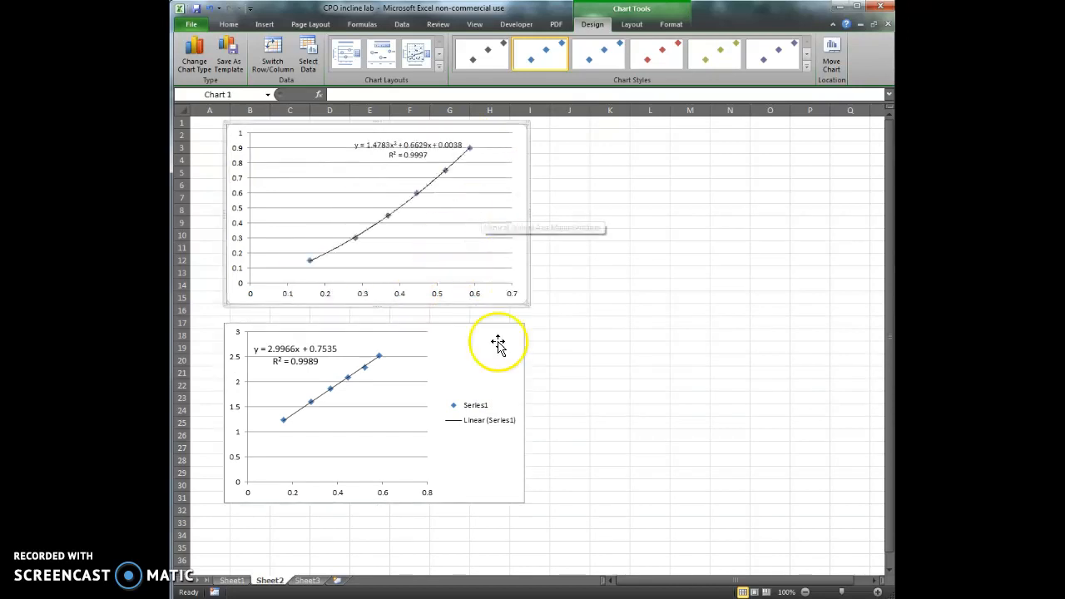
pyautogui.click(483, 408)
pyautogui.press('Delete')
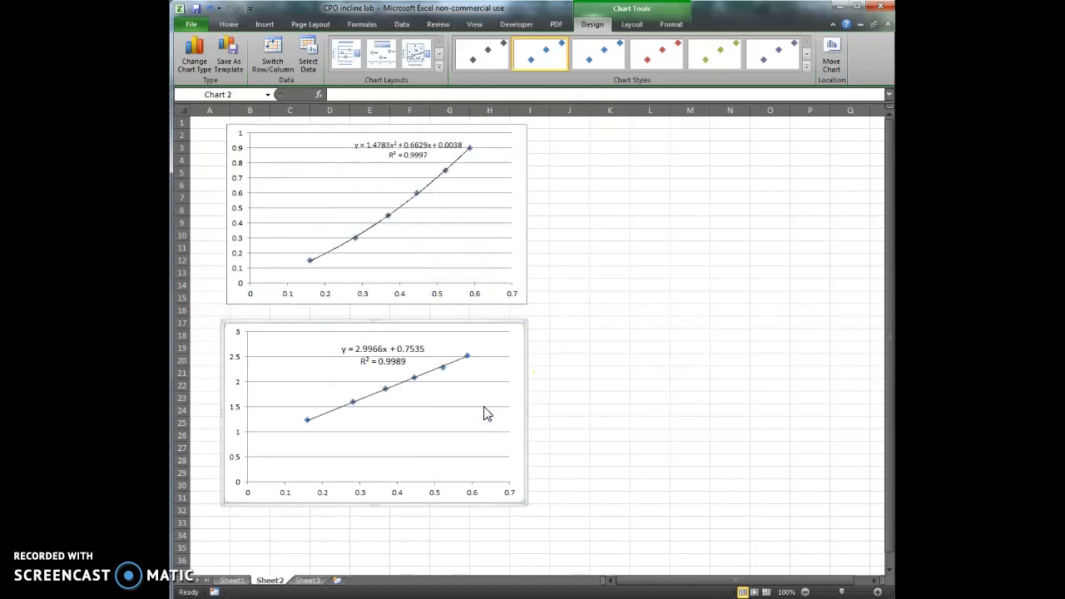
# Move the Δx chart's trendline equation label to the plot's upper-left area and enlarge its font by one size
pyautogui.moveTo(404, 148); pyautogui.dragTo(345, 156)
pyautogui.click(229, 24)
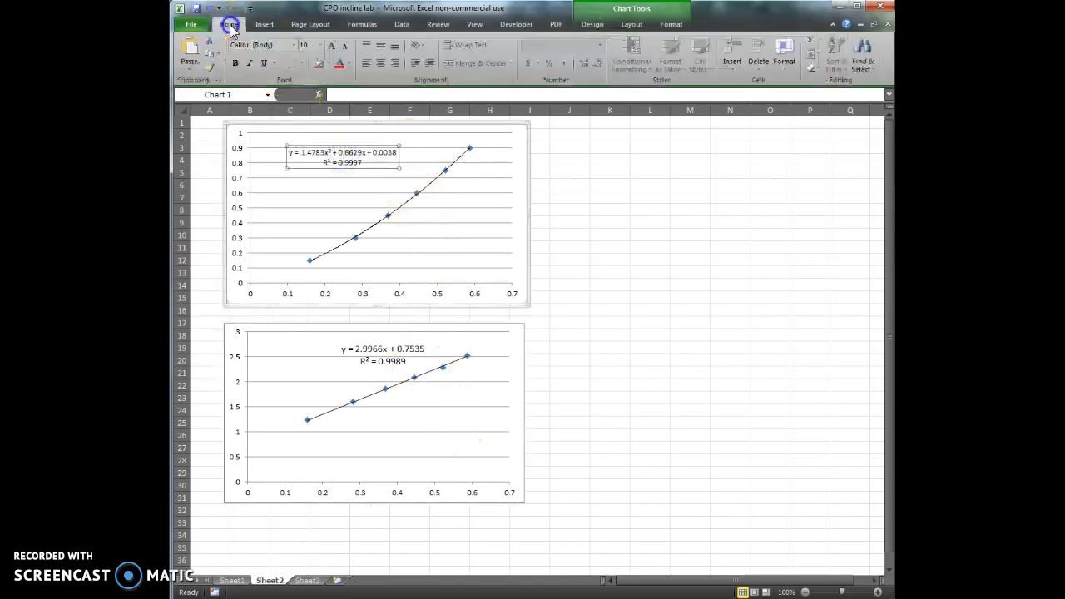
pyautogui.click(331, 45)
pyautogui.click(442, 221)
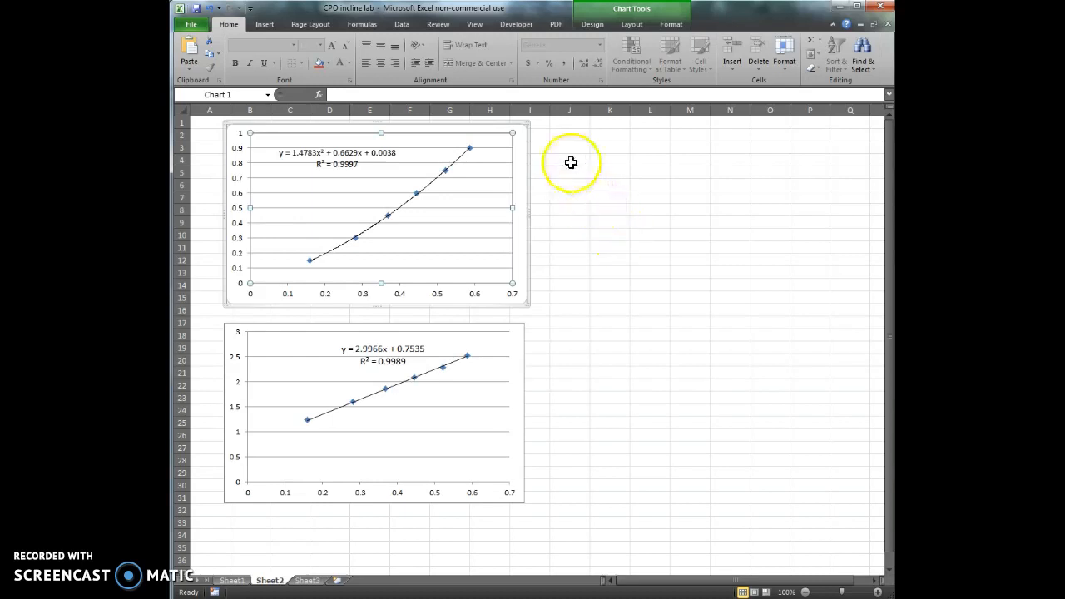
# Switch Sheet2 to Page Layout view and check how both charts fit on the printed page
pyautogui.click(475, 25)
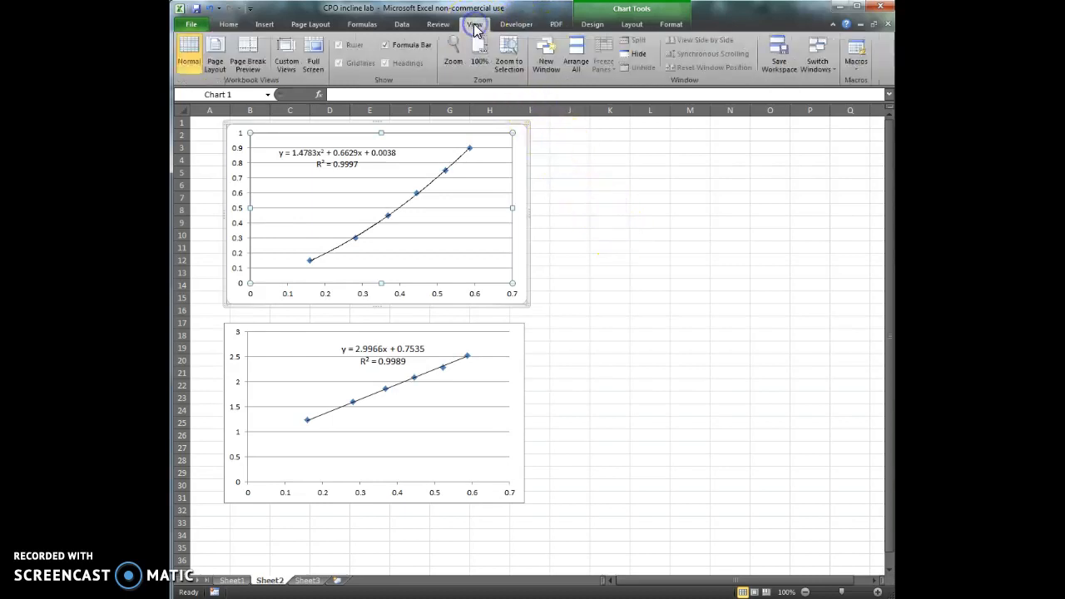
pyautogui.click(218, 62)
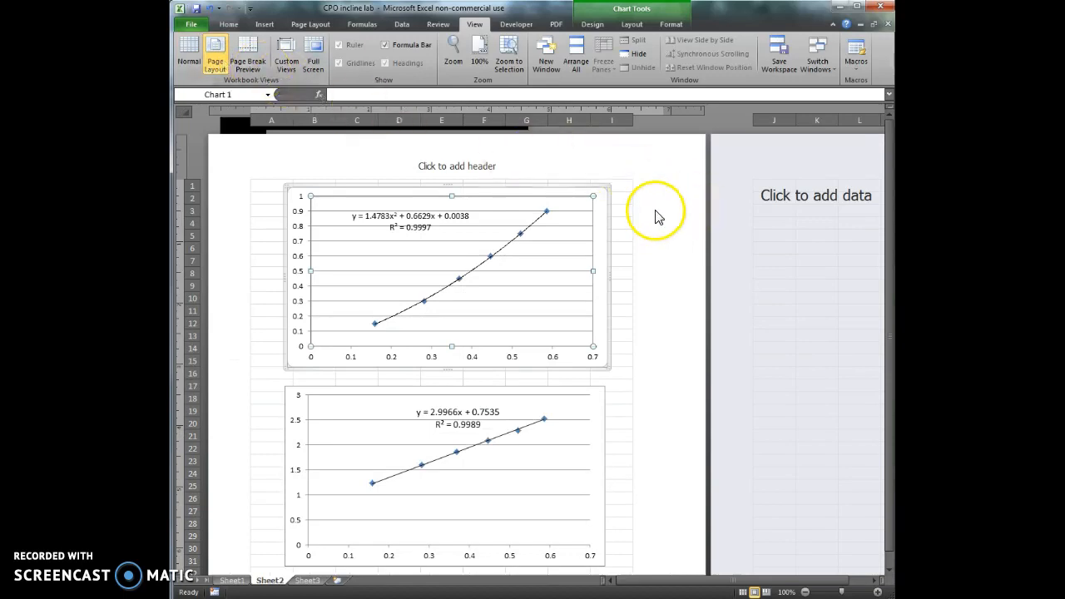
pyautogui.scroll(-4, 641, 238)
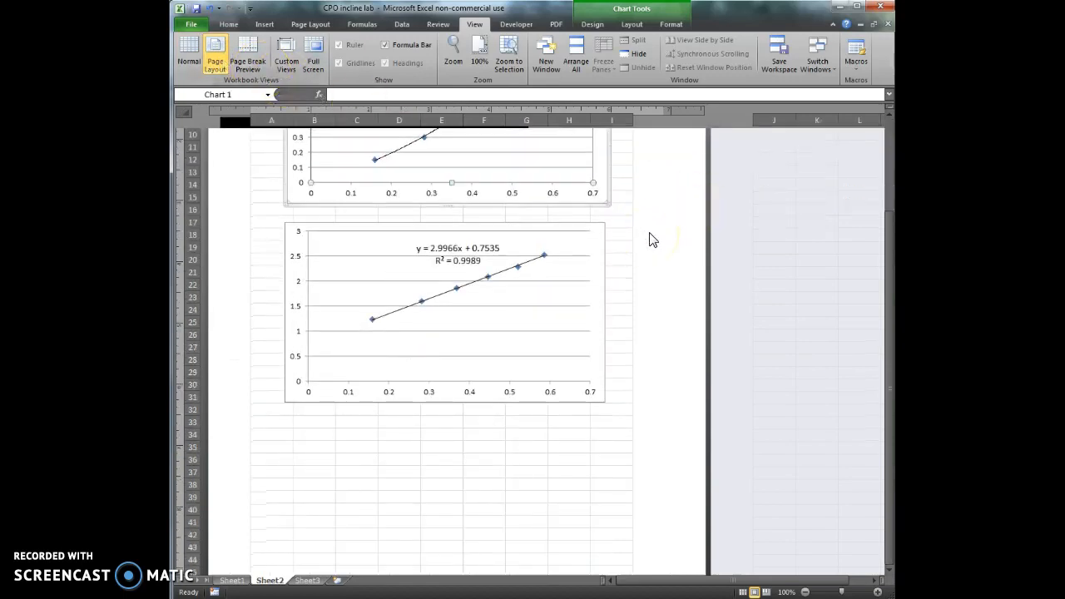
pyautogui.scroll(4, 652, 241)
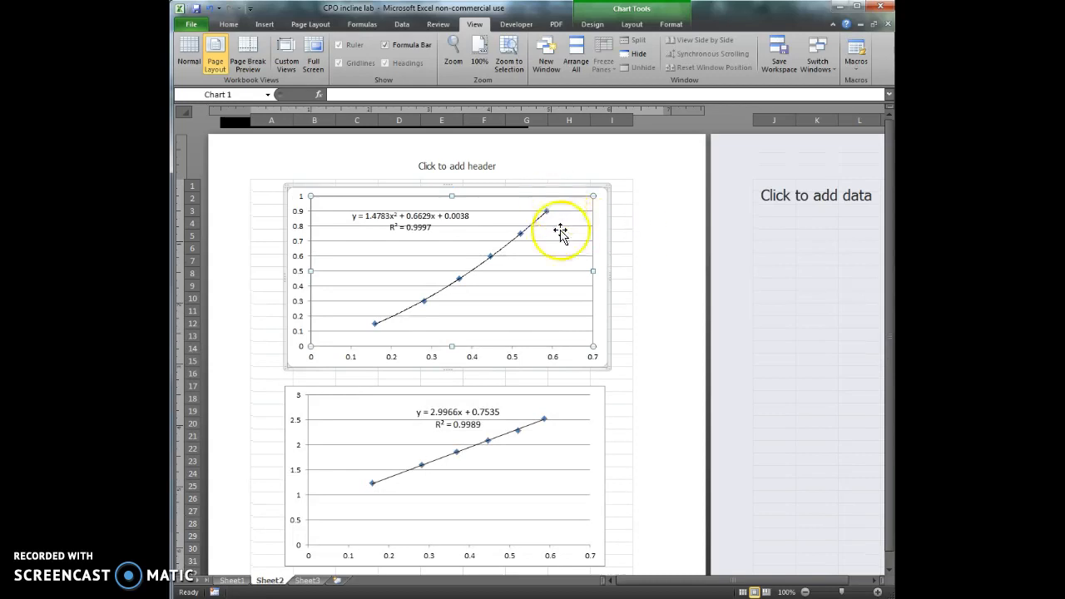
# Move the velocity chart lower on the page and enlarge it to span about rows 21 to 37
pyautogui.scroll(-4, 658, 287)
pyautogui.moveTo(589, 231); pyautogui.dragTo(590, 304)
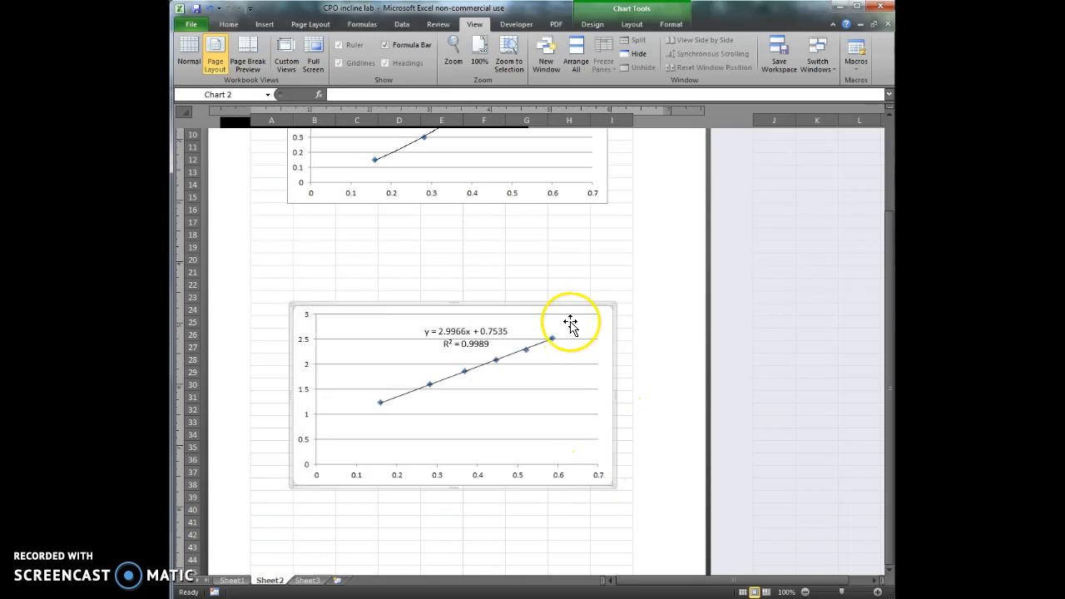
pyautogui.moveTo(561, 311); pyautogui.dragTo(540, 274)
pyautogui.moveTo(587, 452); pyautogui.dragTo(611, 475)
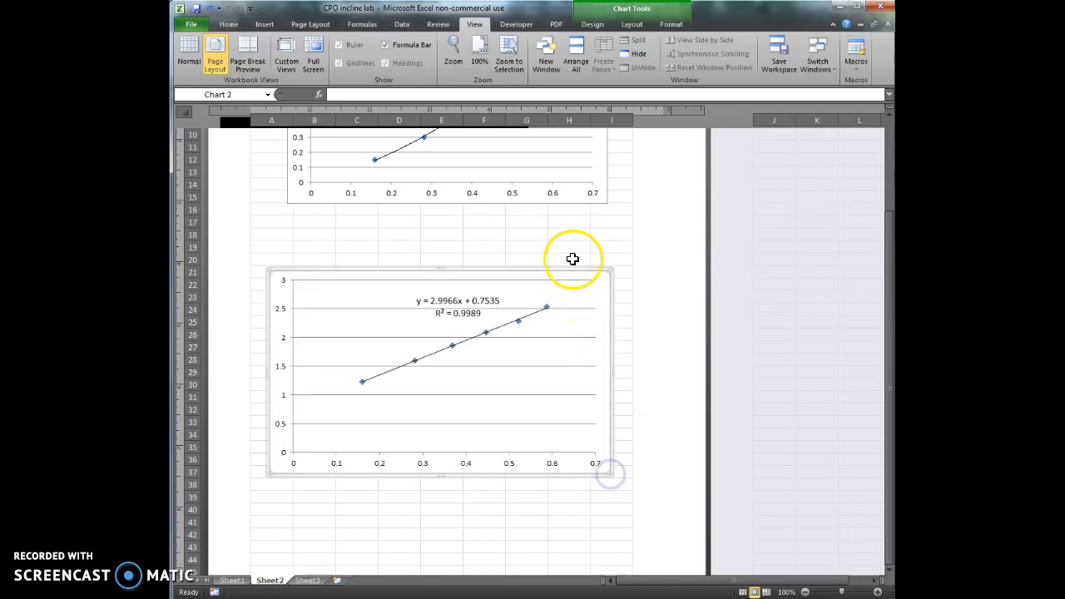
# Align the Δx chart's left edge with the velocity chart and enlarge it to matching width, spanning about rows 3 to 19
pyautogui.scroll(2, 571, 257)
pyautogui.click(538, 218)
pyautogui.moveTo(502, 228); pyautogui.dragTo(502, 228)
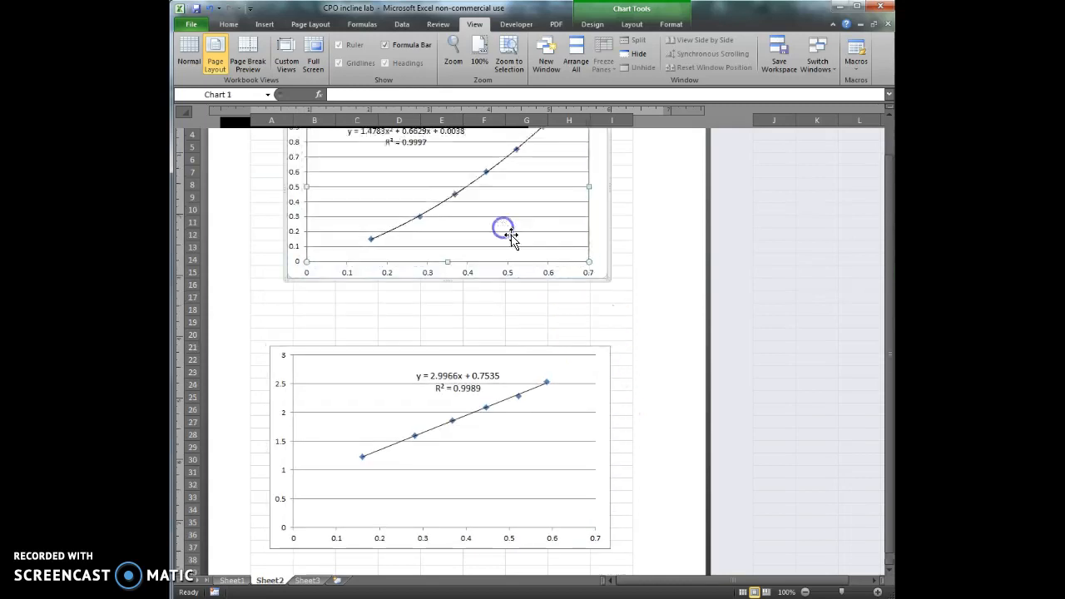
pyautogui.scroll(2, 514, 241)
pyautogui.moveTo(540, 197); pyautogui.dragTo(527, 217)
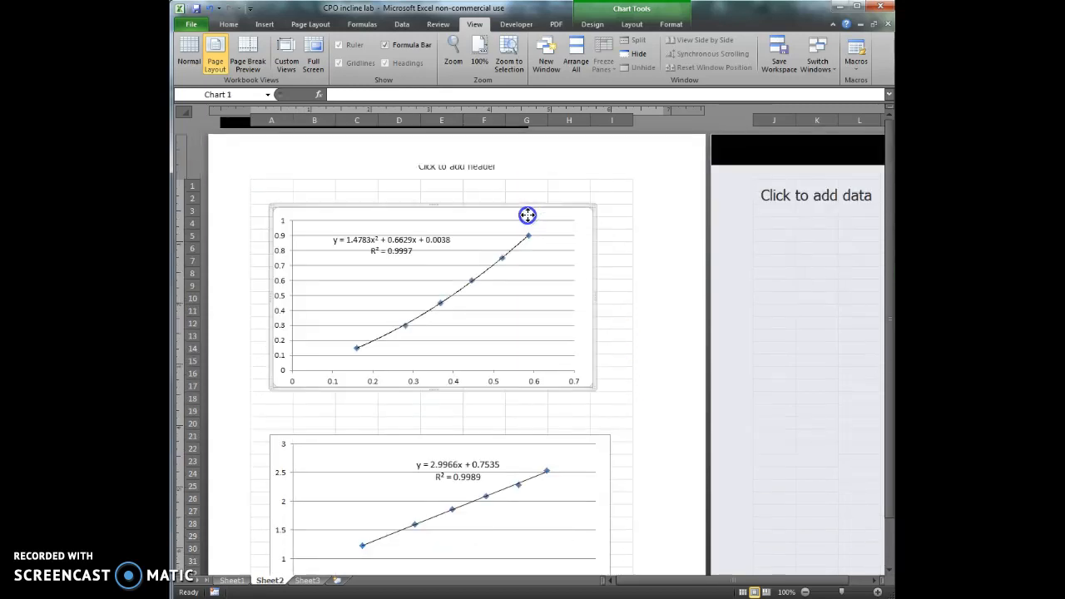
pyautogui.moveTo(592, 389); pyautogui.dragTo(608, 413)
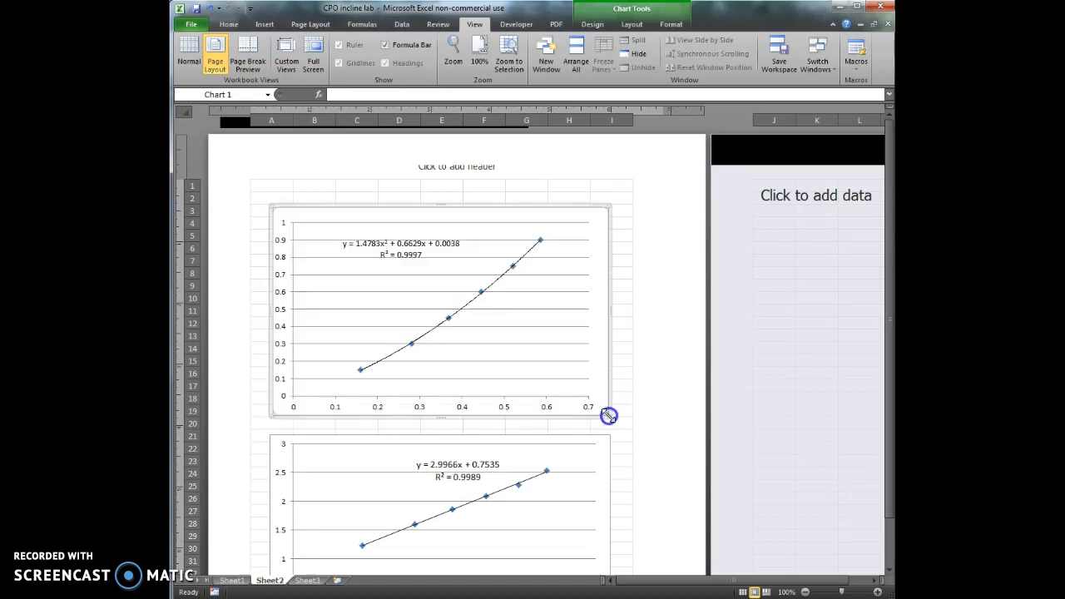
pyautogui.scroll(-6, 642, 323)
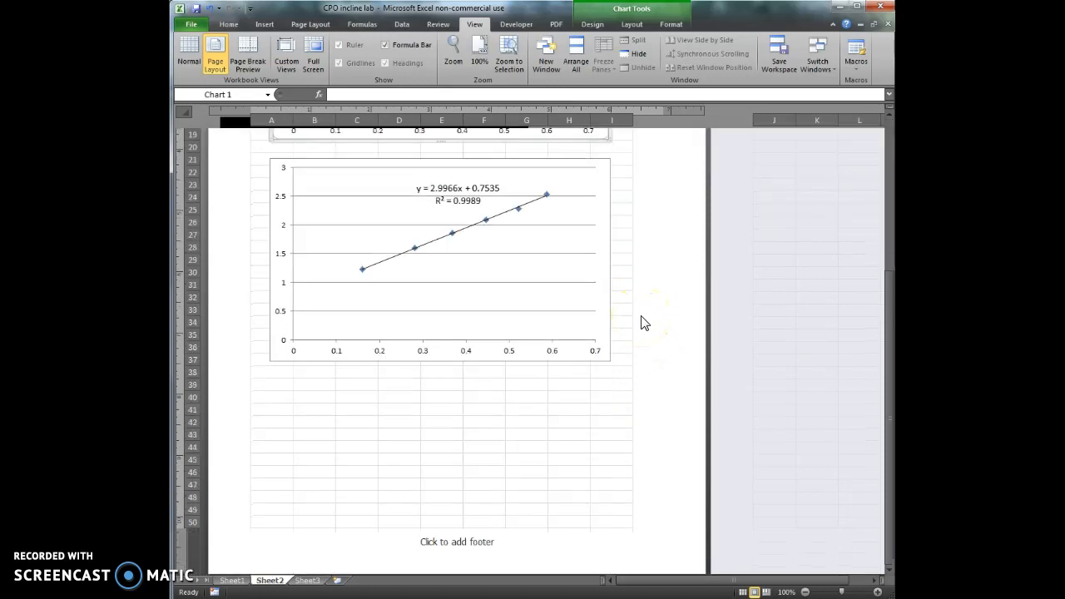
pyautogui.scroll(2, 646, 323)
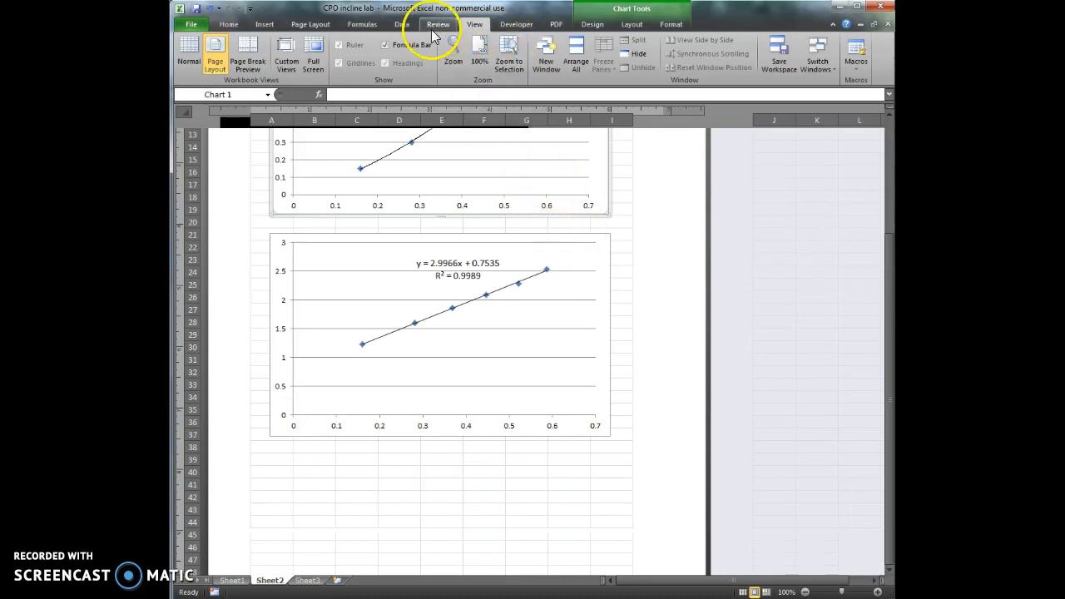
# Try the landscape page orientation on Sheet2
pyautogui.click(314, 26)
pyautogui.click(302, 58)
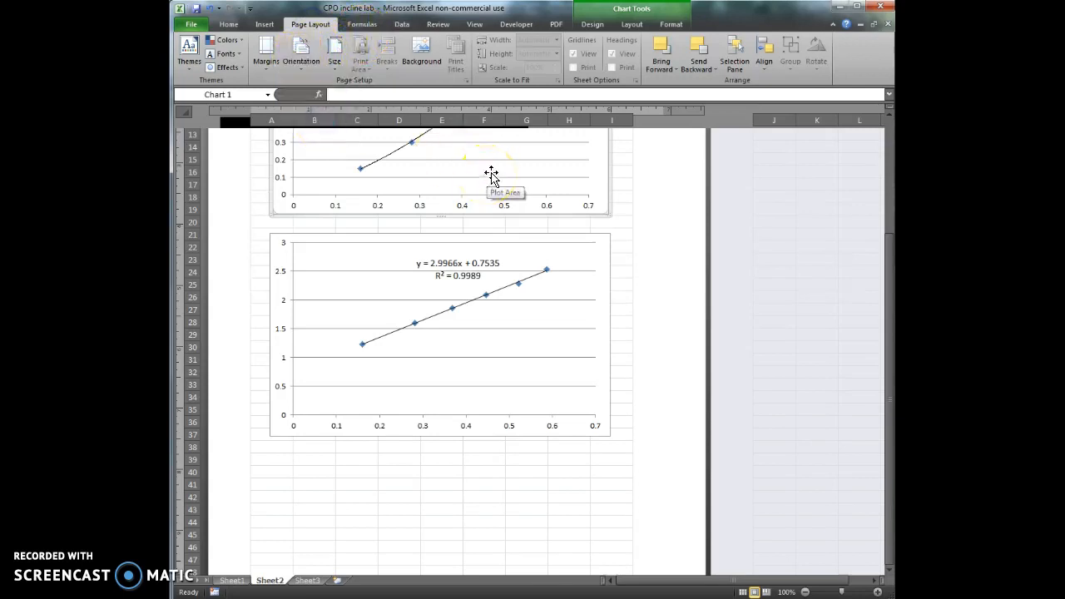
pyautogui.click(663, 236)
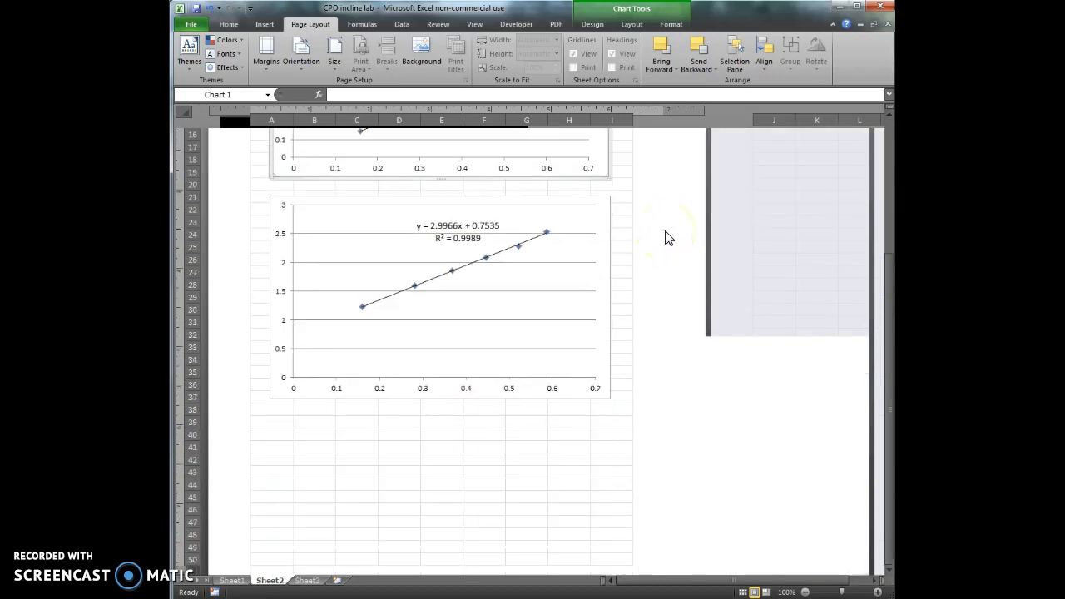
pyautogui.scroll(6, 687, 239)
# Set Sheet2's page orientation back to portrait
pyautogui.click(301, 58)
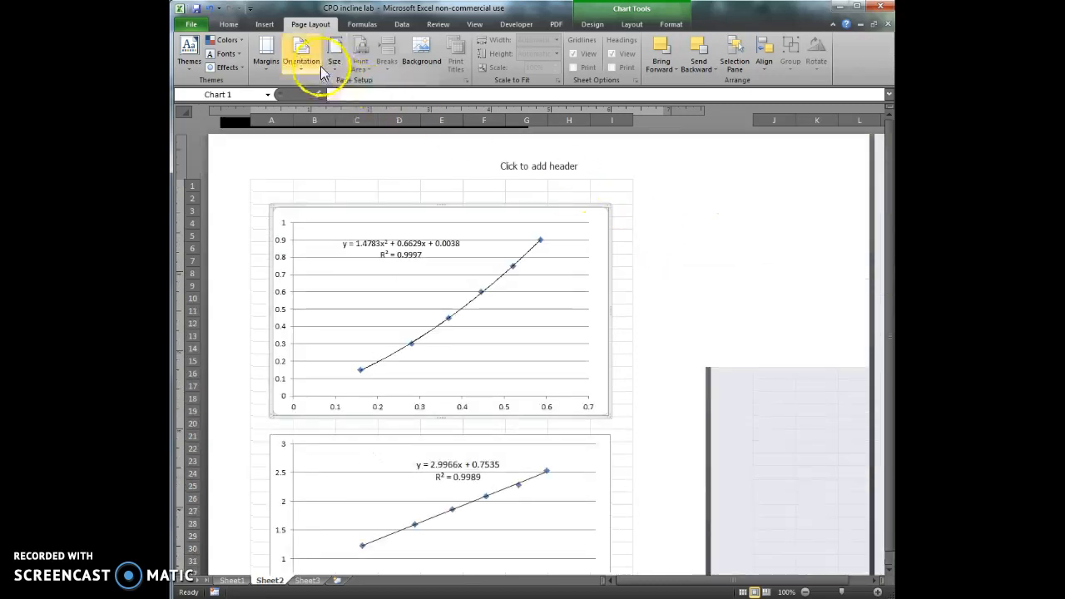
pyautogui.click(319, 91)
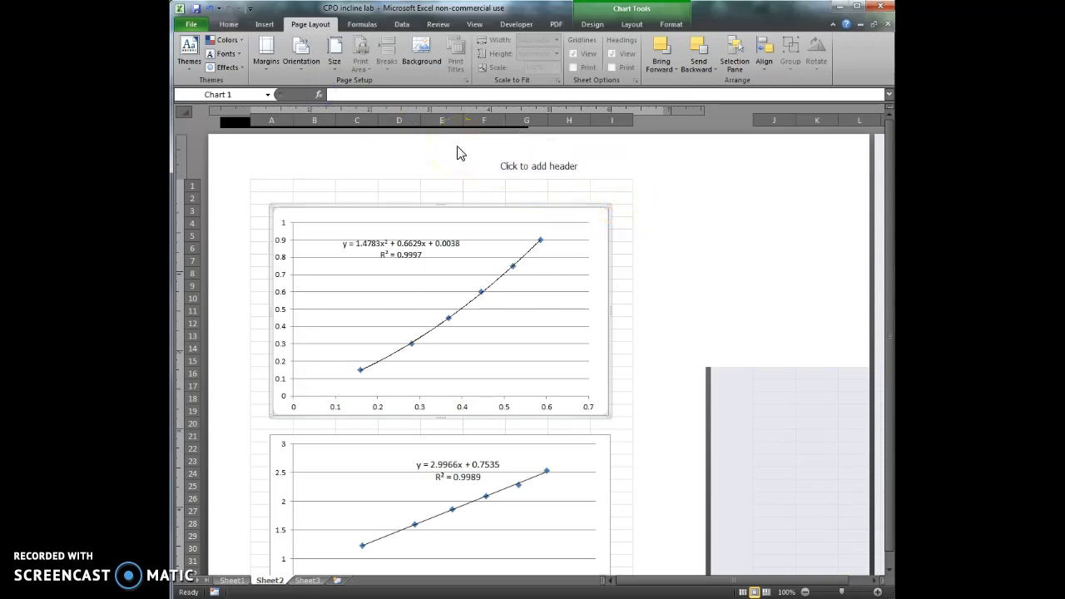
pyautogui.click(303, 62)
pyautogui.click(318, 92)
pyautogui.scroll(-6, 649, 225)
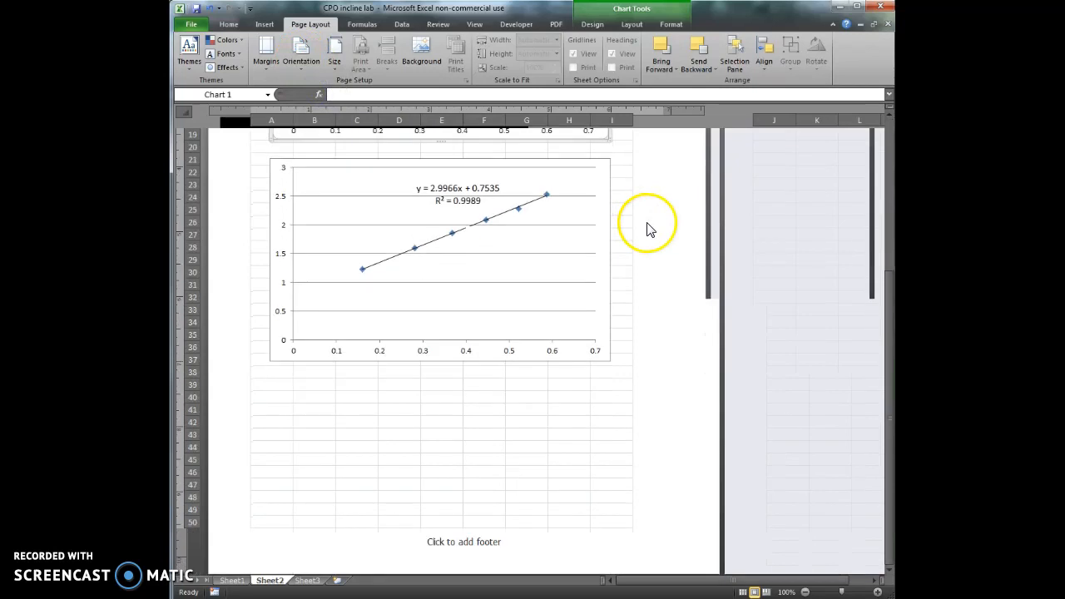
# Return Sheet2 to Normal view and check both charts against the page boundary
pyautogui.click(474, 23)
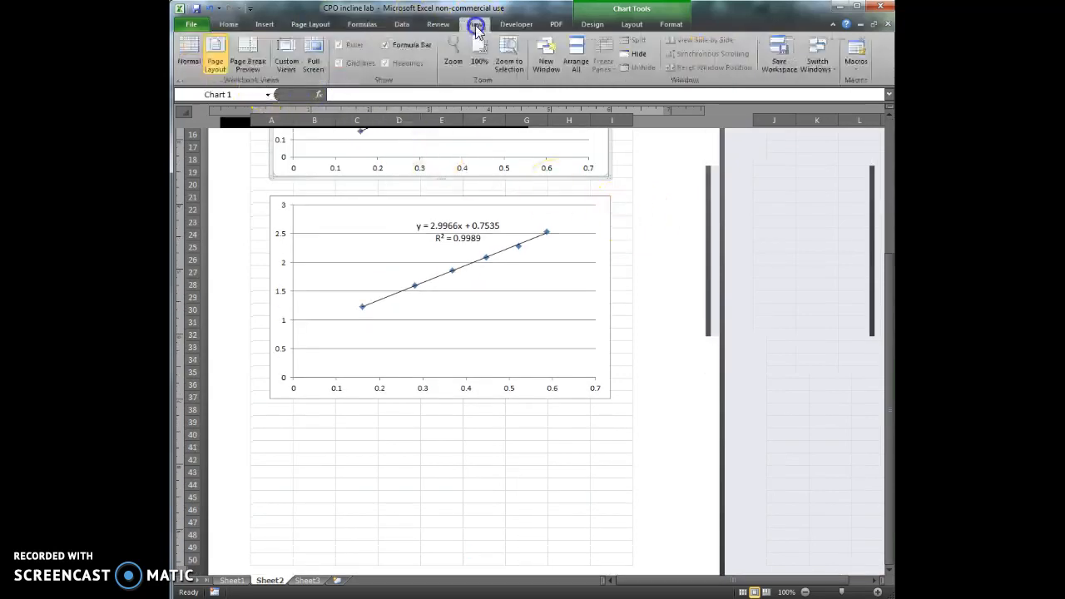
pyautogui.click(191, 63)
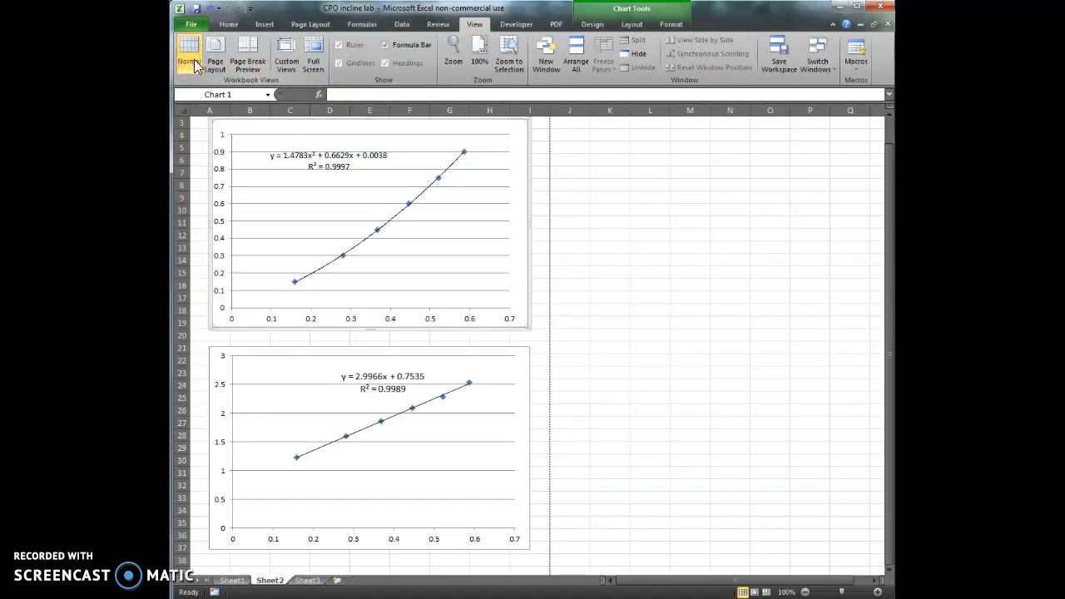
pyautogui.scroll(1, 608, 214)
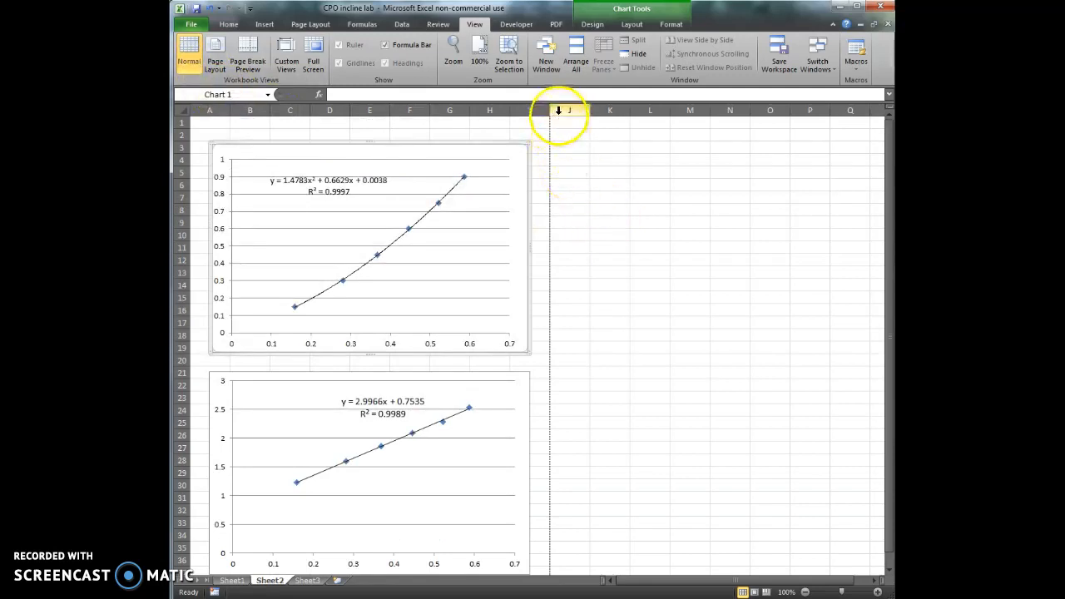
pyautogui.scroll(-3, 554, 387)
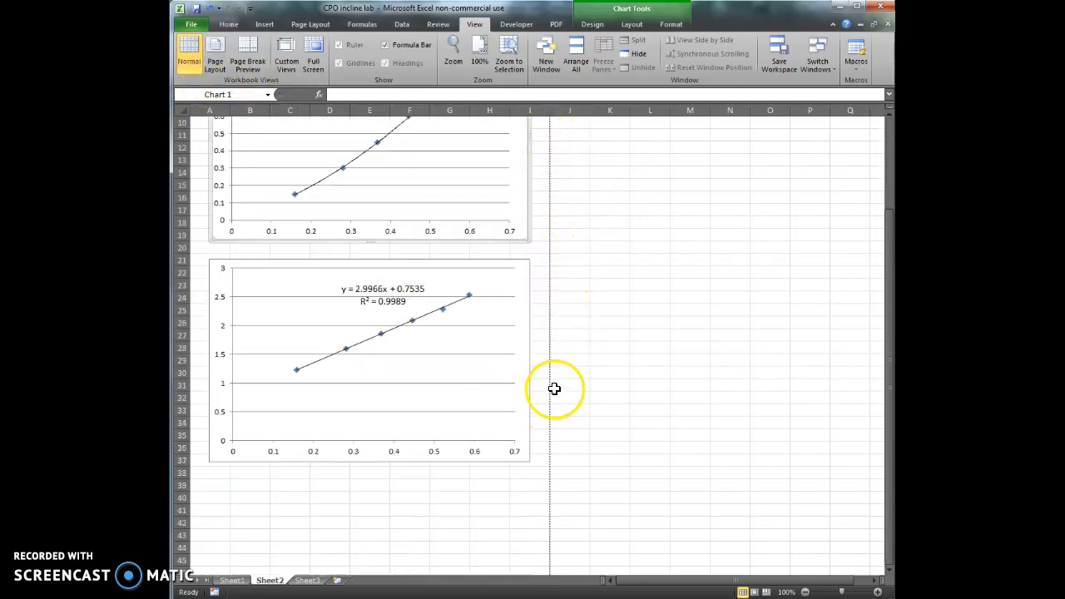
# Check the print preview with the Δx chart selected, and return to Sheet2
pyautogui.scroll(-1, 554, 389)
pyautogui.scroll(-3, 549, 374)
pyautogui.scroll(5, 550, 373)
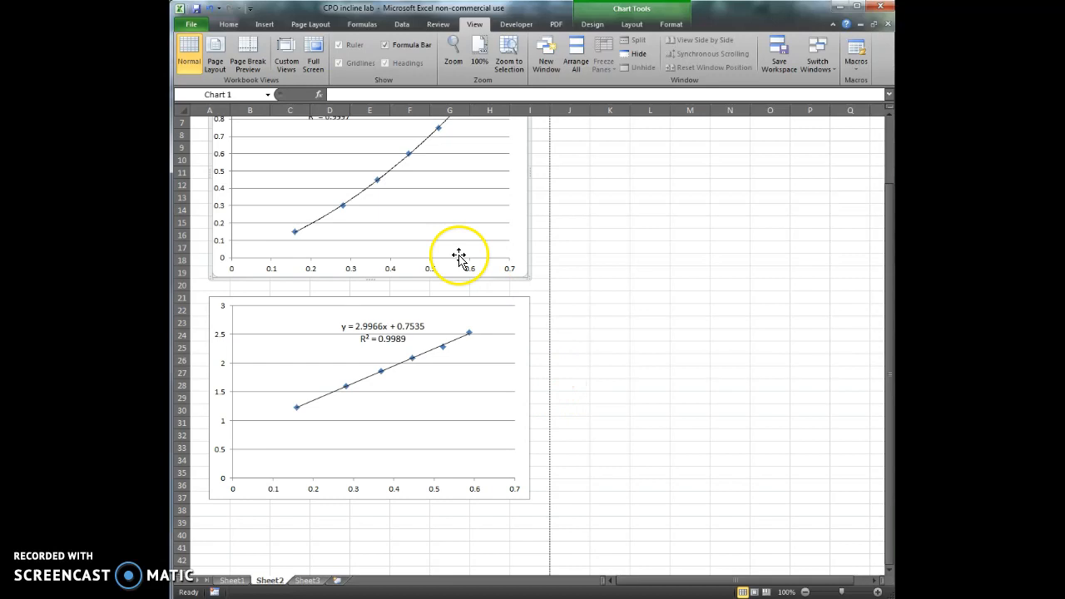
pyautogui.click(192, 25)
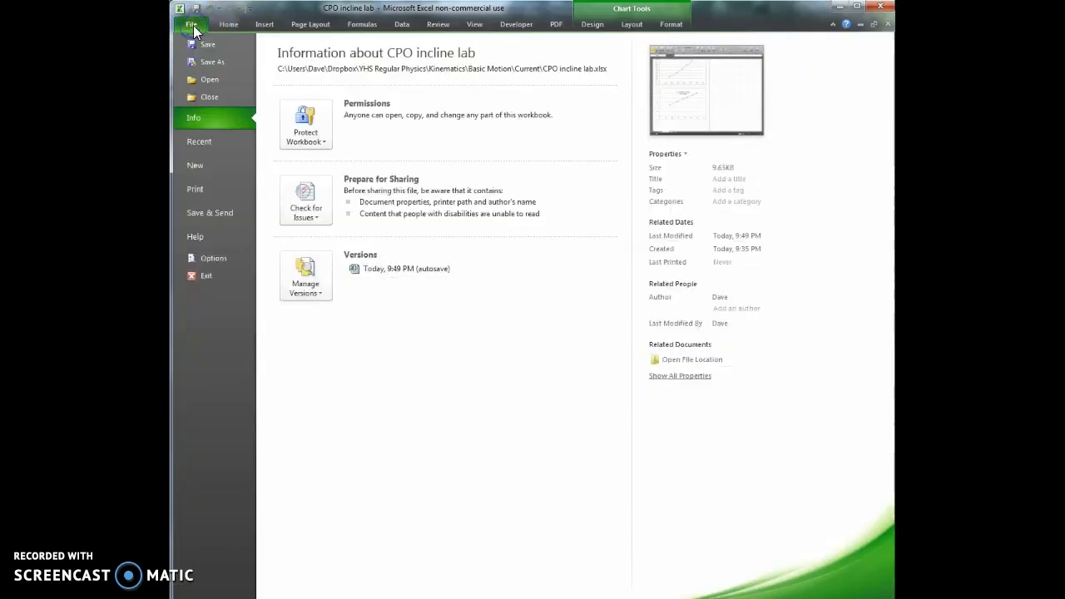
pyautogui.click(218, 191)
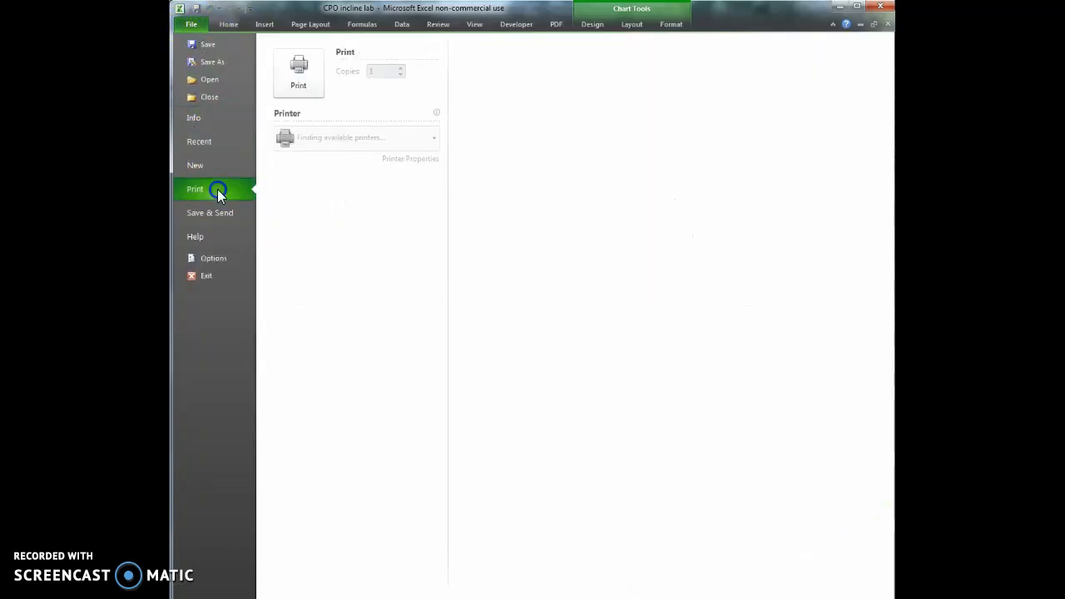
pyautogui.click(233, 193)
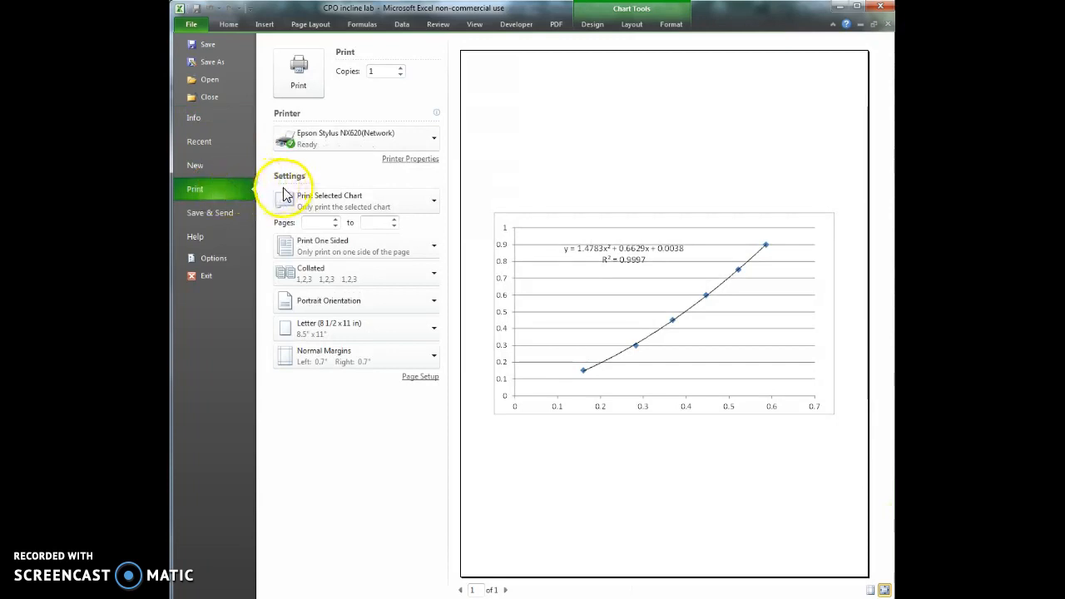
pyautogui.click(231, 34)
pyautogui.click(340, 174)
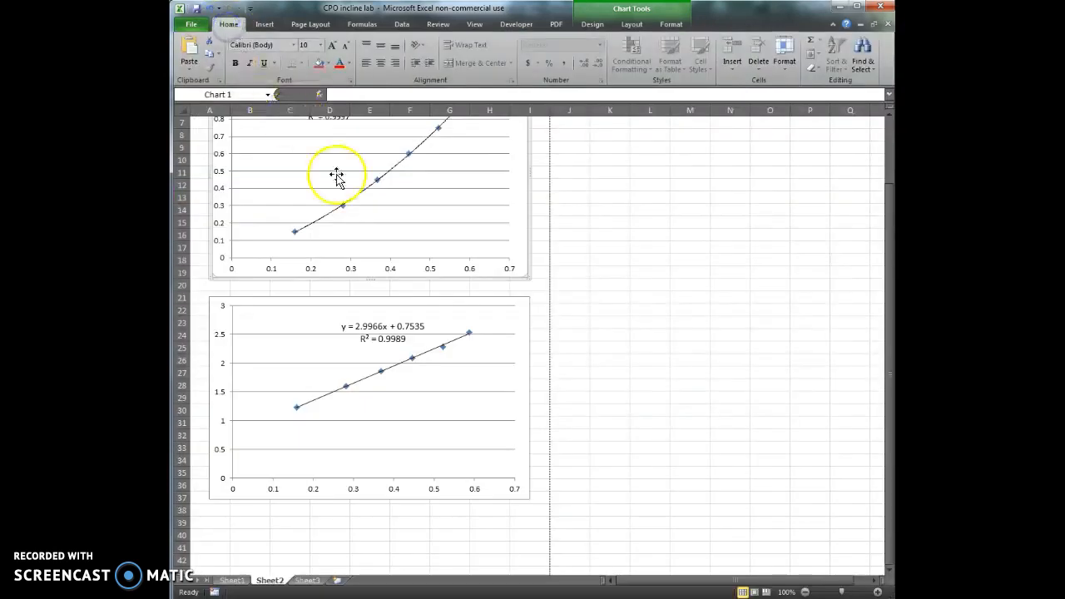
# Deselect the chart by selecting cell D1, check the print preview of the whole Sheet2, and return to the sheet
pyautogui.click(441, 256)
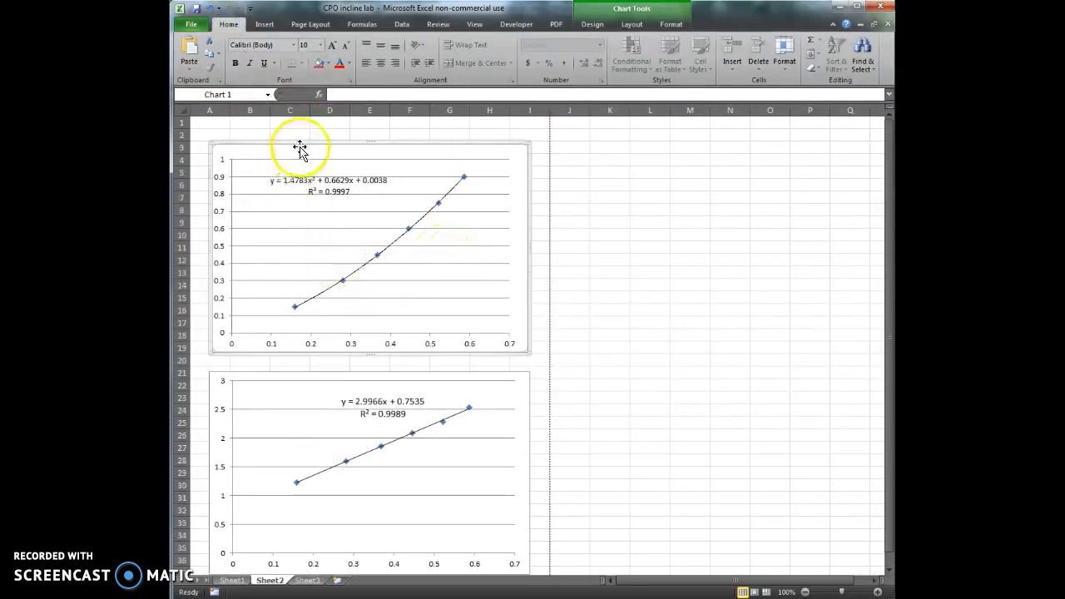
pyautogui.click(318, 124)
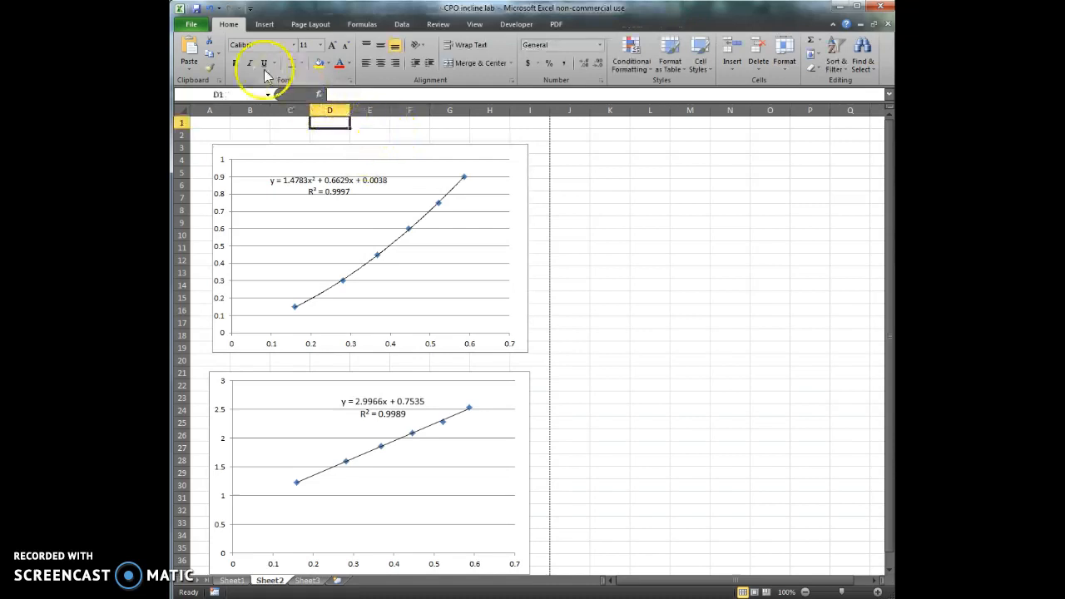
pyautogui.click(193, 25)
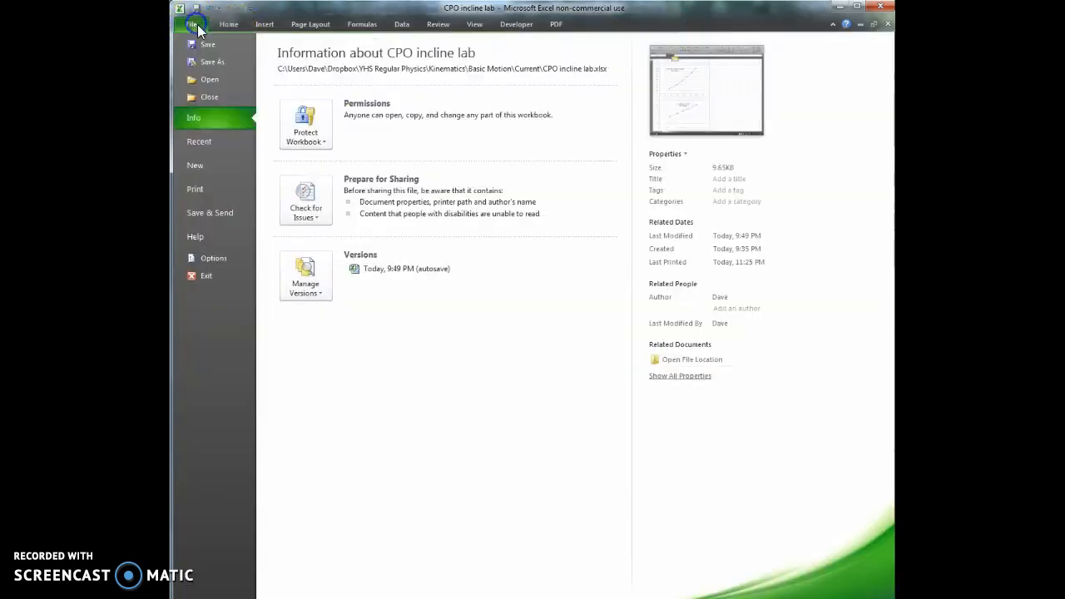
pyautogui.click(205, 192)
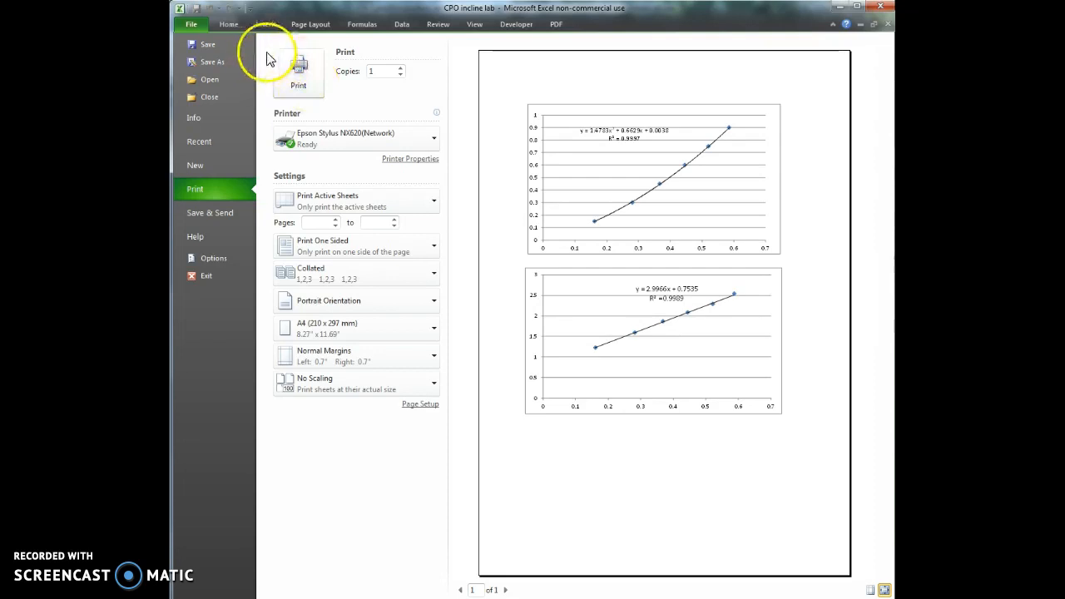
pyautogui.click(229, 25)
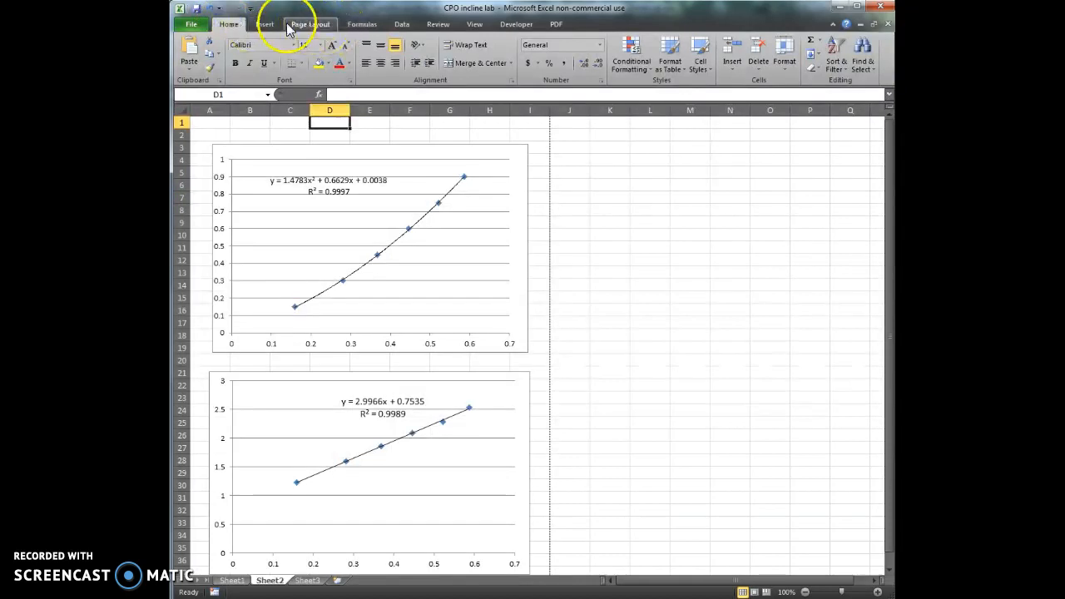
# Bring up the insertable elements for Sheet2, including Text Box and Header & Footer
pyautogui.click(263, 25)
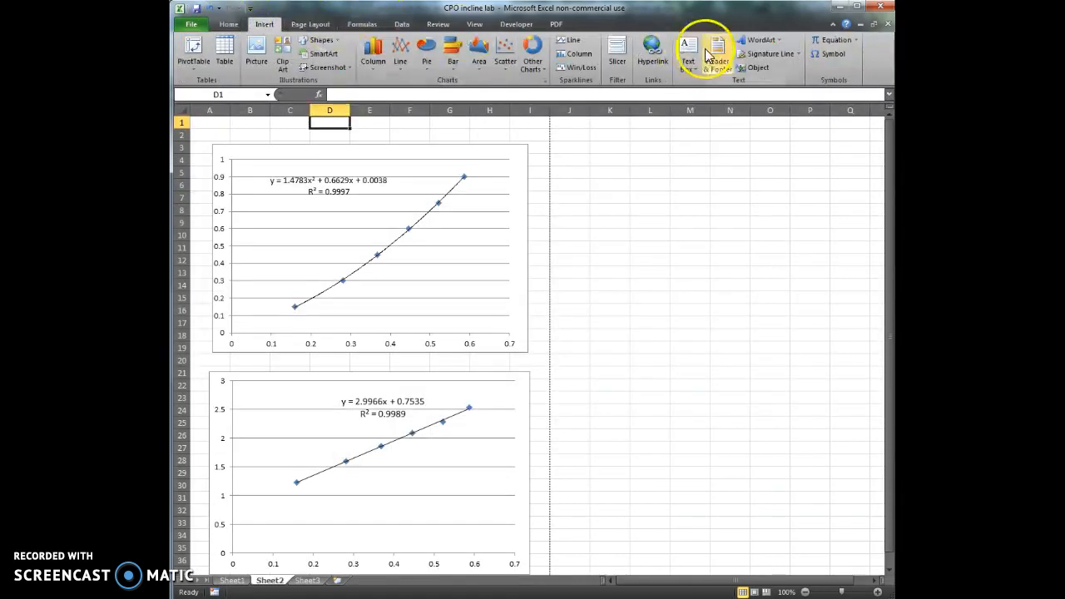